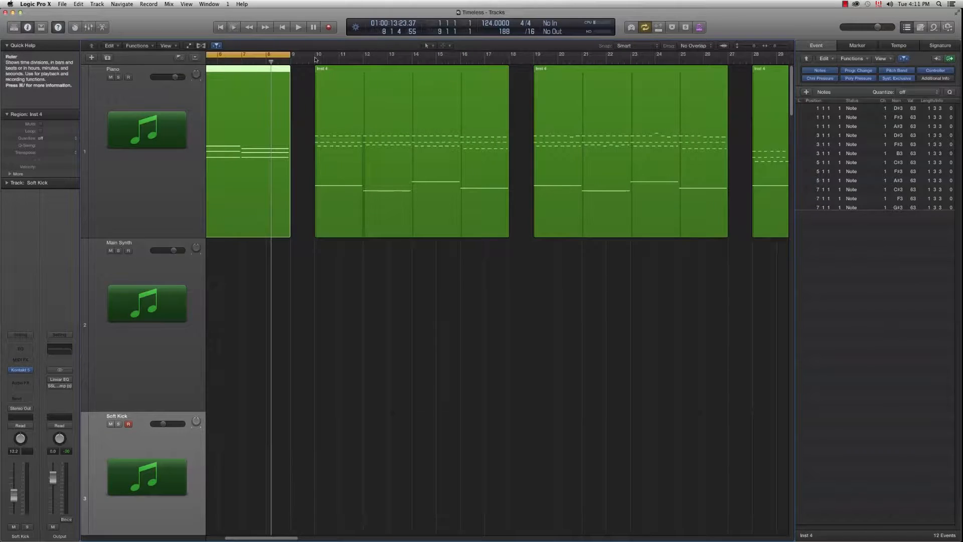
Set the cycle range to bars 10 to 18 and play the Piano region there with its notes shown in the piano roll
{"action": "left_click_drag", "start_coordinate": [316, 55], "coordinate": [509, 55]}
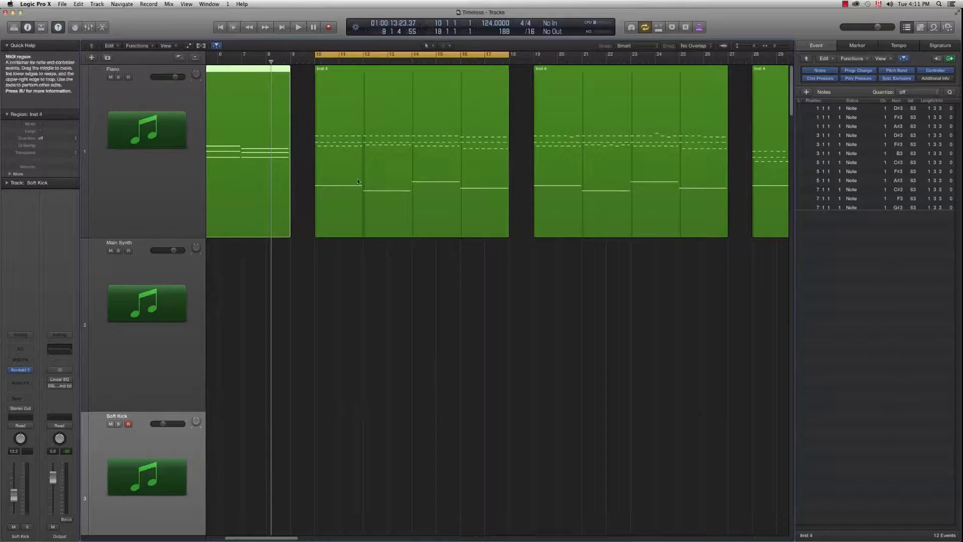
{"action": "double_click", "coordinate": [333, 188]}
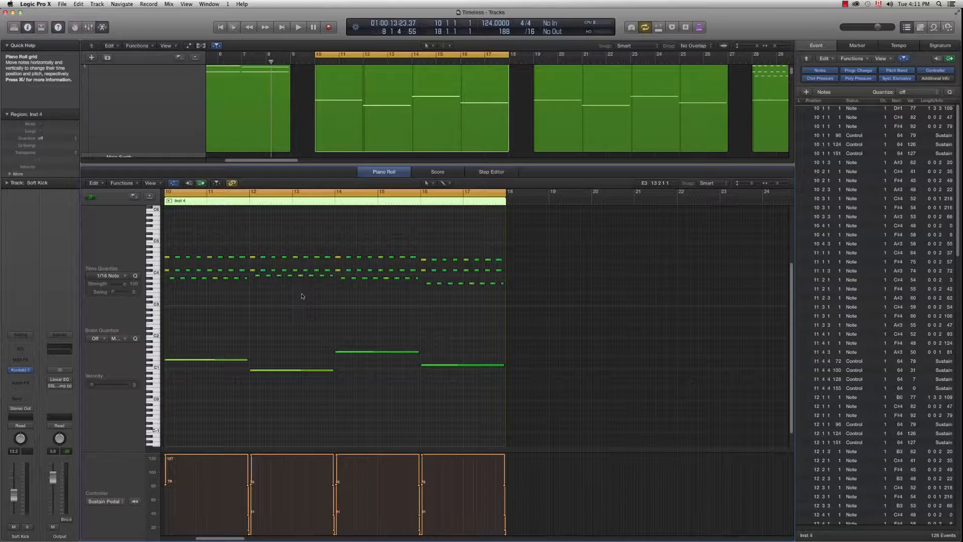
{"action": "key", "text": "space"}
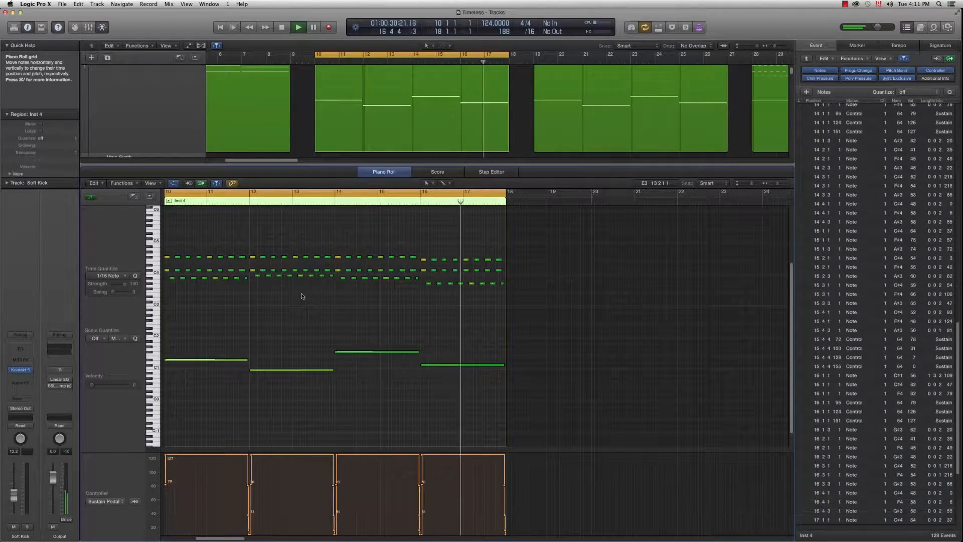
{"action": "key", "text": "space"}
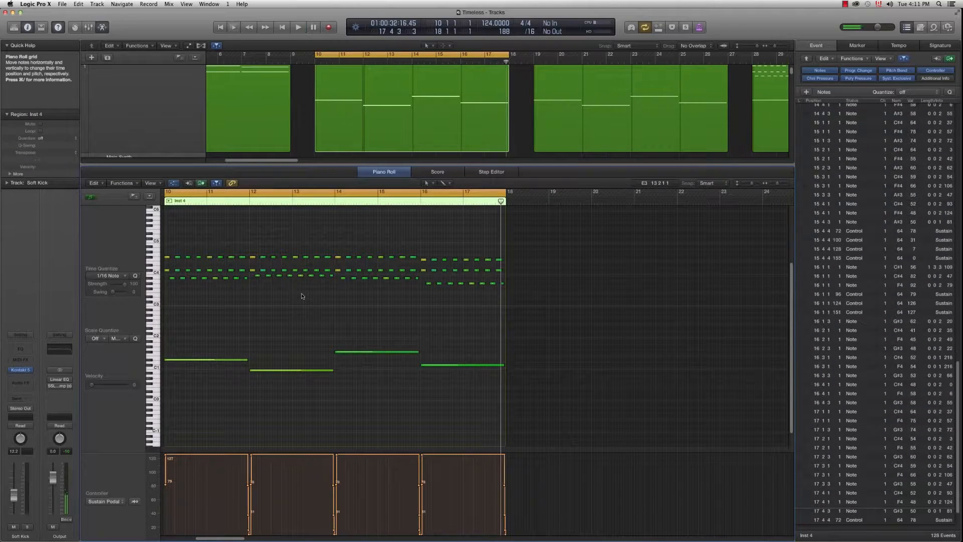
Cycle bars 19 to 27, play the Piano region there with its notes shown in the piano roll, and close the note view
{"action": "left_click_drag", "start_coordinate": [434, 189], "coordinate": [426, 332]}
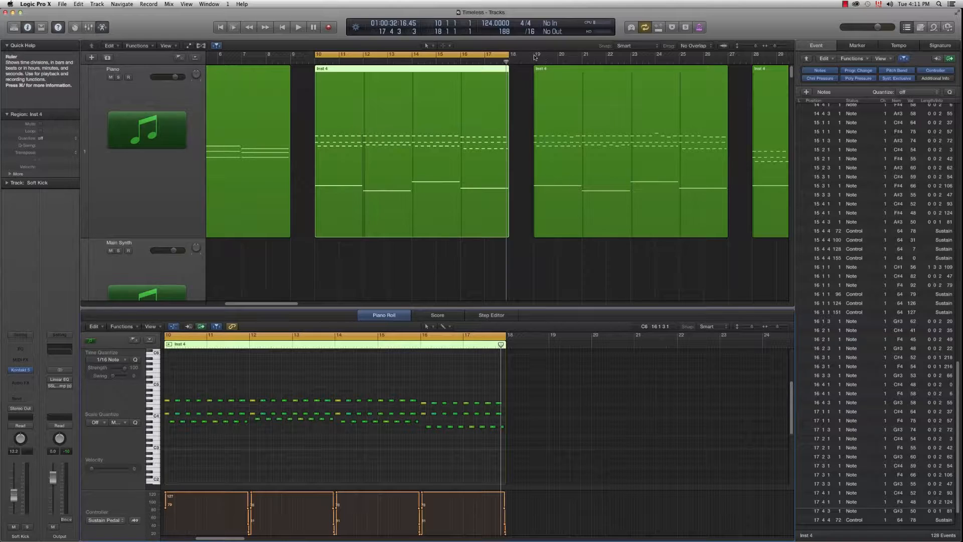
{"action": "left_click_drag", "start_coordinate": [535, 56], "coordinate": [728, 57]}
{"action": "left_click", "coordinate": [634, 143]}
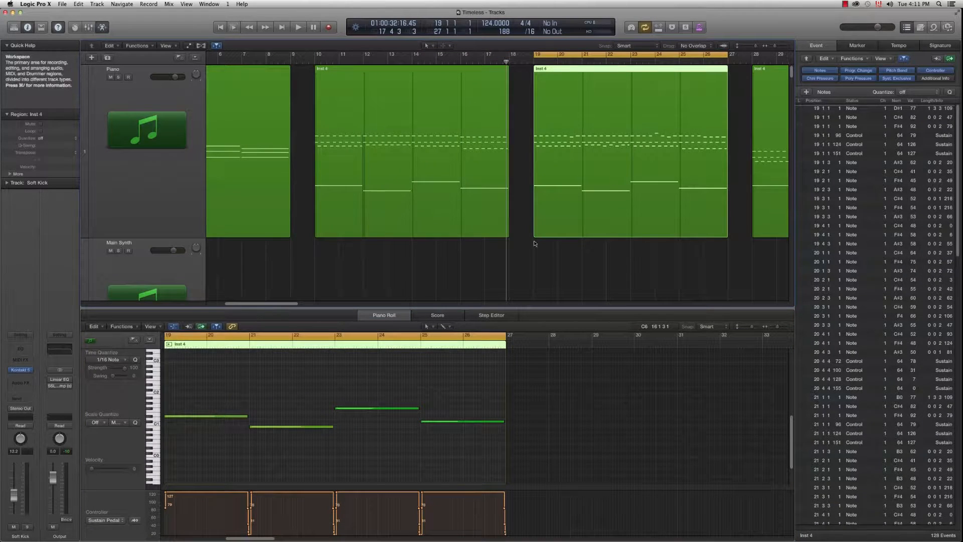
{"action": "left_click_drag", "start_coordinate": [462, 306], "coordinate": [459, 163]}
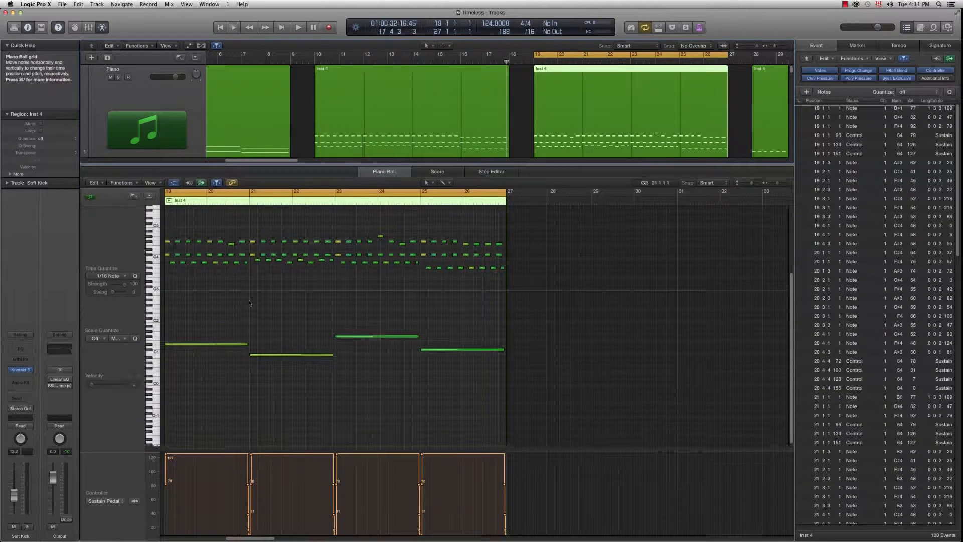
{"action": "scroll", "coordinate": [250, 302], "scroll_direction": "up", "scroll_amount": 2}
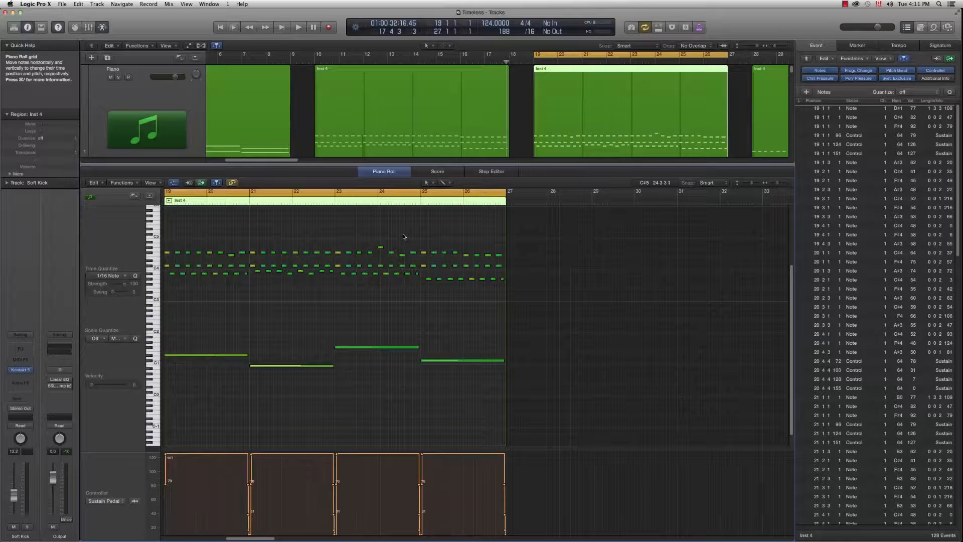
{"action": "key", "text": "space"}
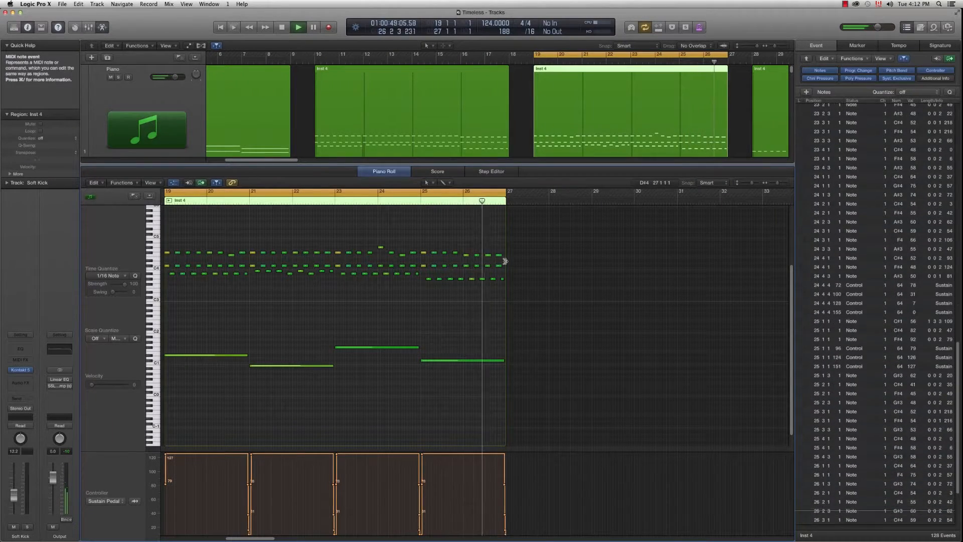
{"action": "key", "text": "space"}
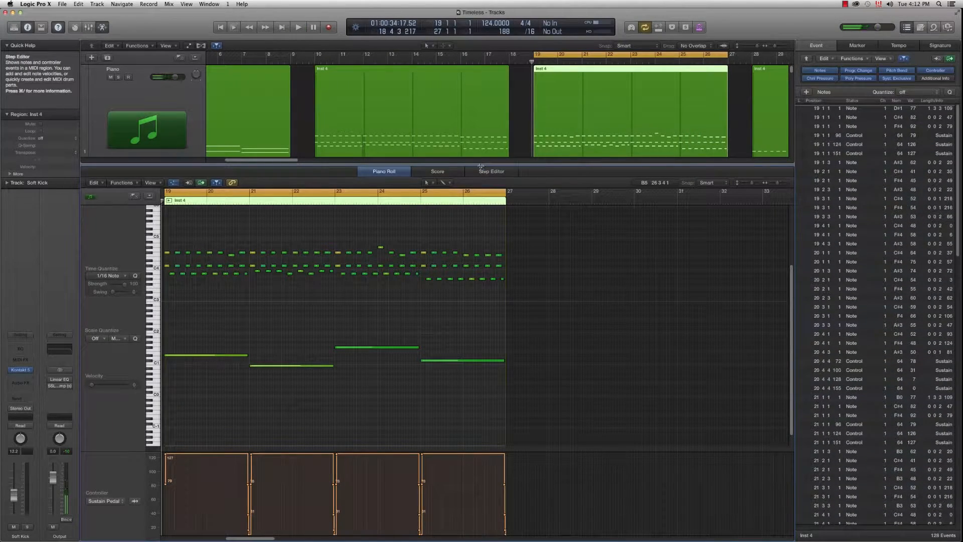
{"action": "key", "text": "p"}
{"action": "left_click", "coordinate": [503, 288]}
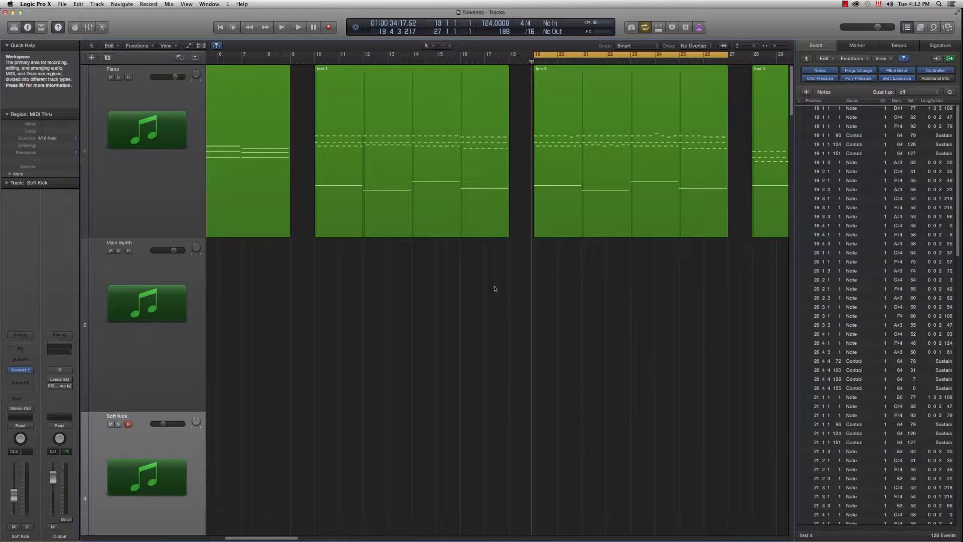
Set the cycle range to bars 28 to 36 around the Piano region and play back its opening bars
{"action": "left_click_drag", "start_coordinate": [275, 538], "coordinate": [305, 539]}
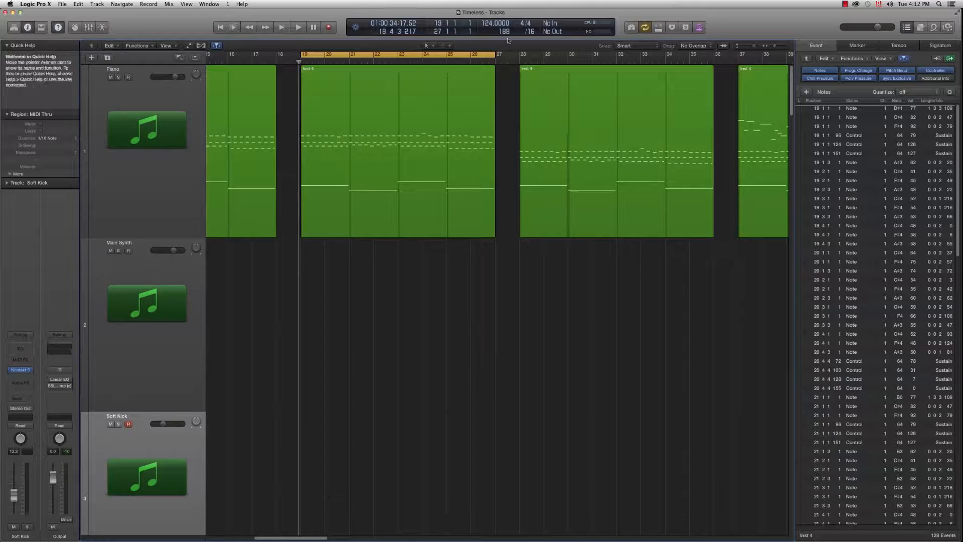
{"action": "left_click_drag", "start_coordinate": [520, 59], "coordinate": [712, 59]}
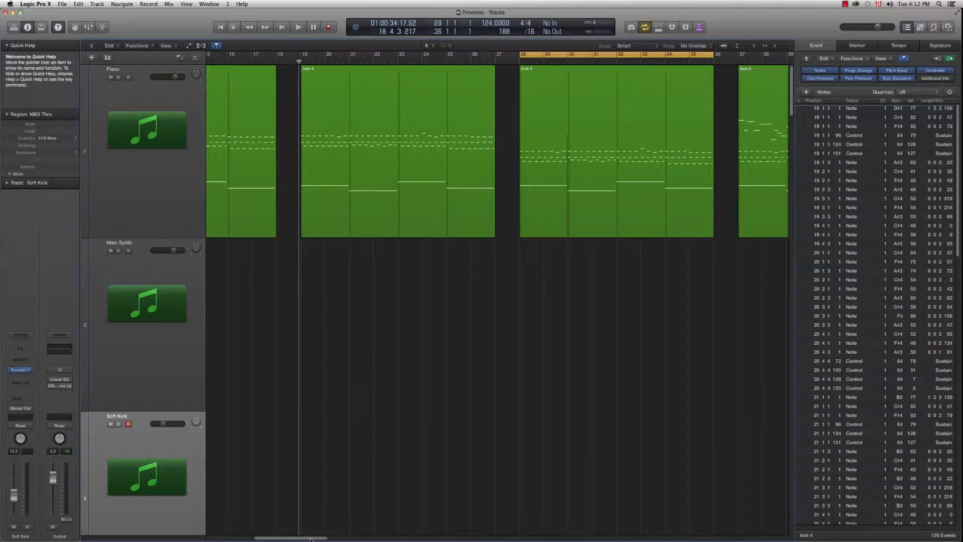
{"action": "scroll", "coordinate": [310, 539], "scroll_direction": "right", "scroll_amount": 5}
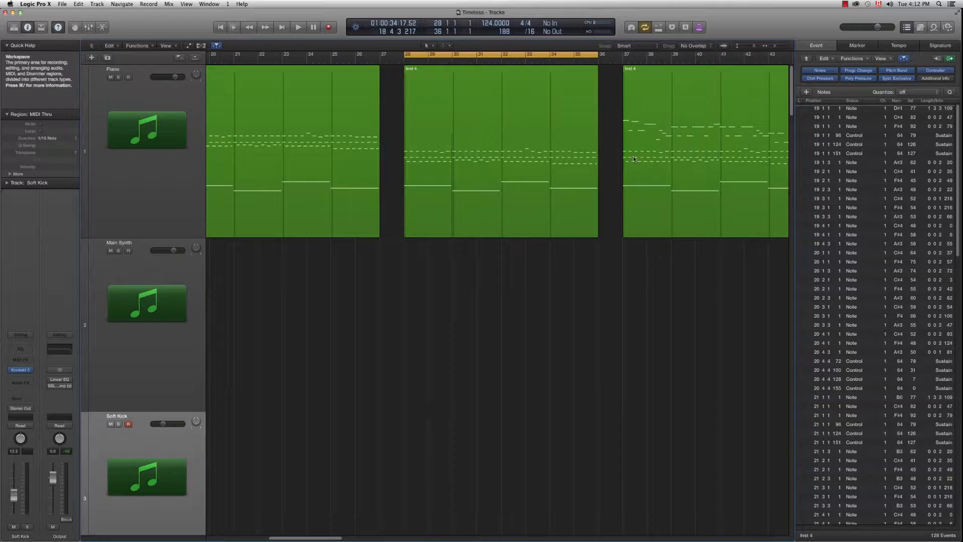
{"action": "key", "text": "space"}
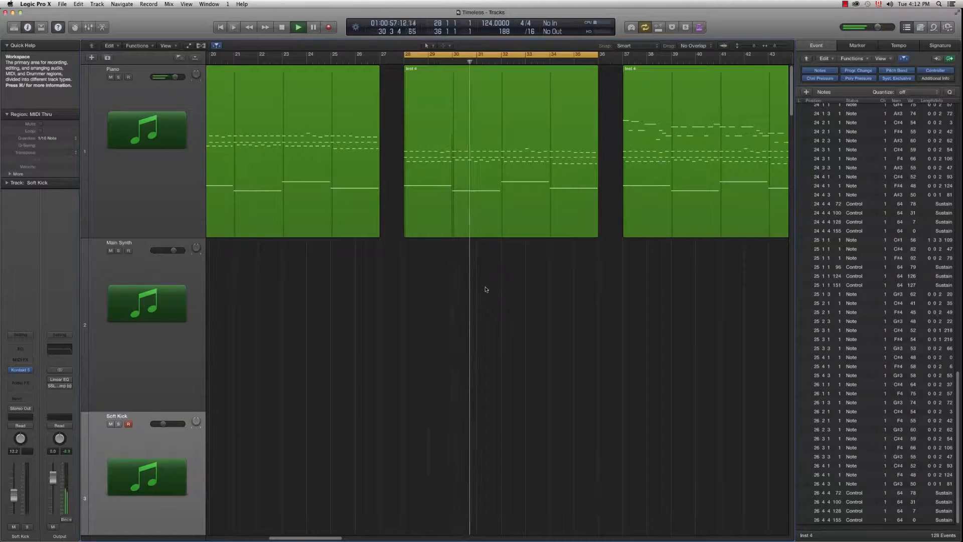
{"action": "key", "text": "space"}
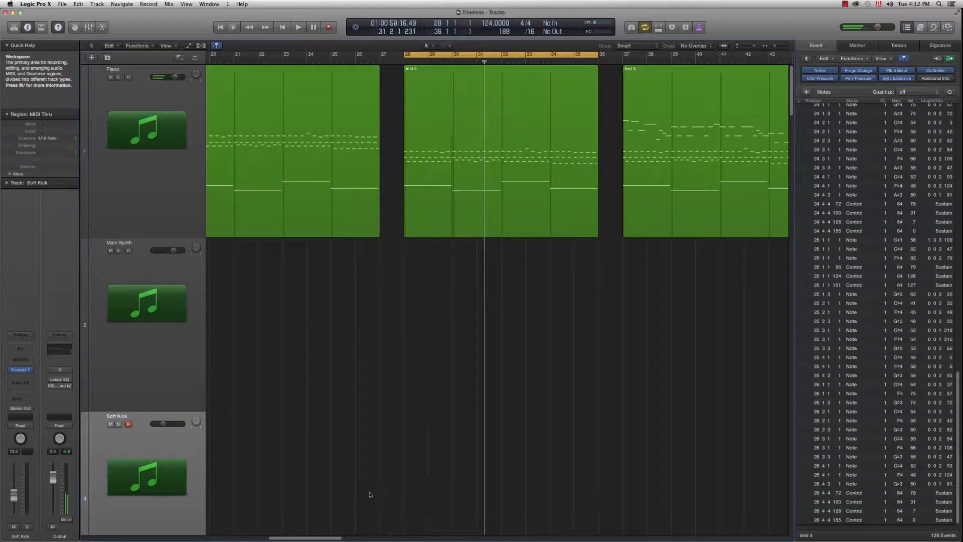
Set the cycle range to bars 37 to 45 around the last Piano region and play it
{"action": "scroll", "coordinate": [411, 402], "scroll_direction": "right", "scroll_amount": 8}
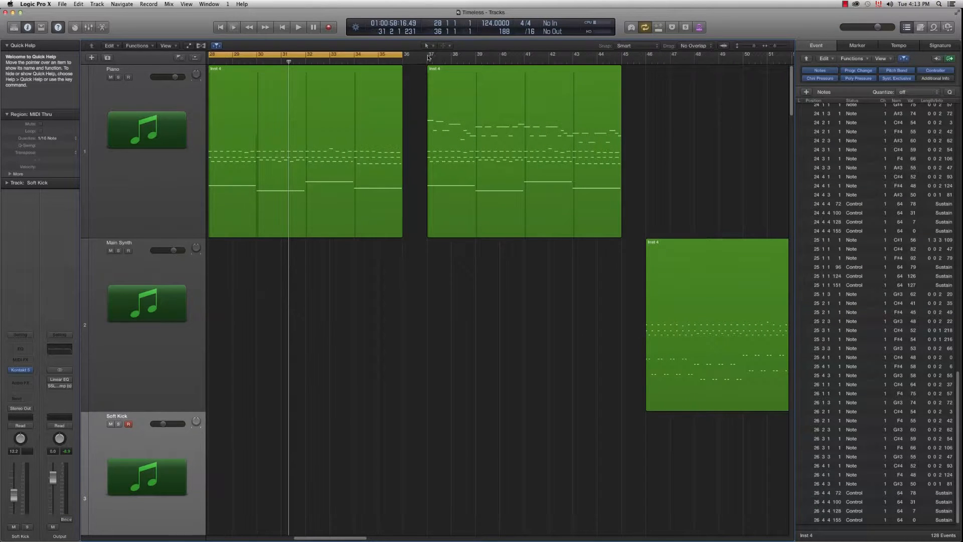
{"action": "left_click_drag", "start_coordinate": [431, 56], "coordinate": [622, 56]}
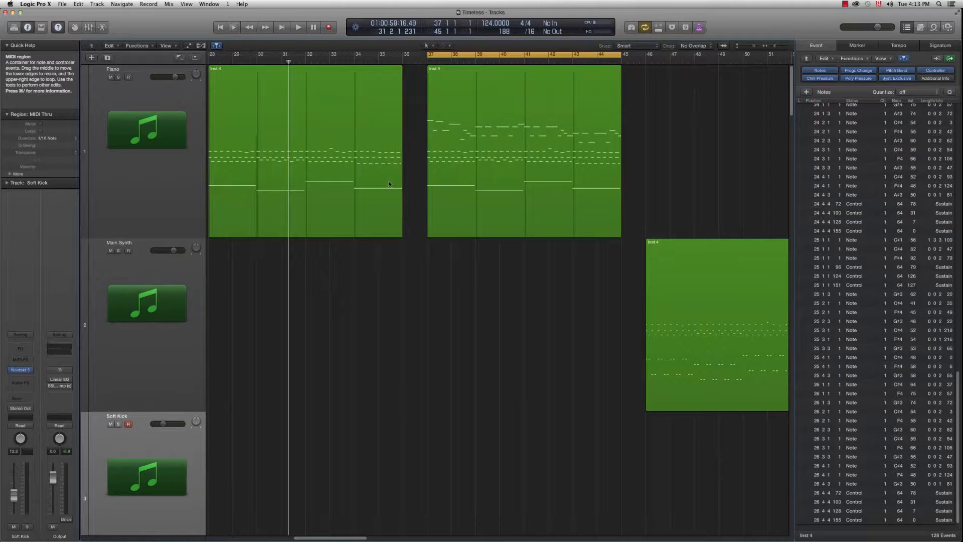
{"action": "key", "text": "space"}
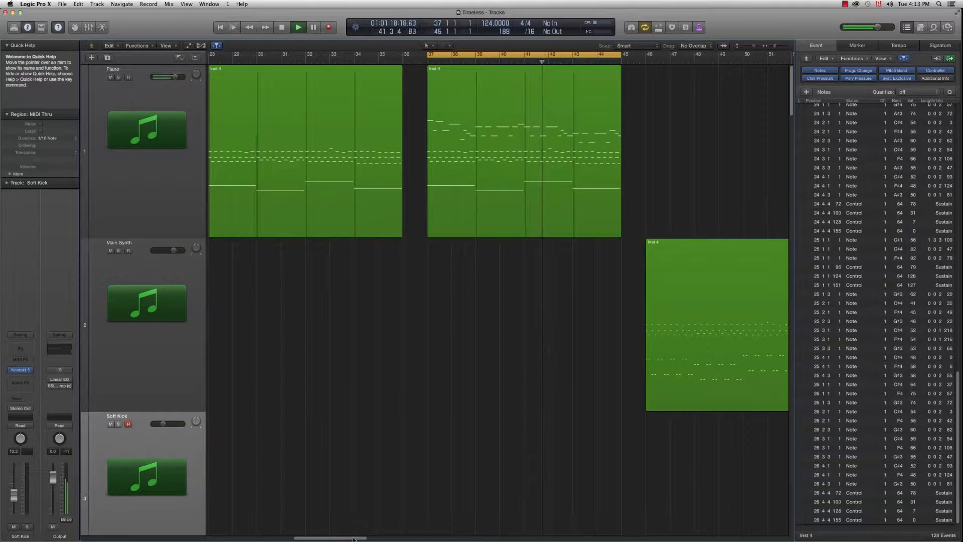
Play the section from bar 46 while examining the Main Synth region's notes in the piano roll, and close the note view
{"action": "left_click_drag", "start_coordinate": [353, 538], "coordinate": [375, 538]}
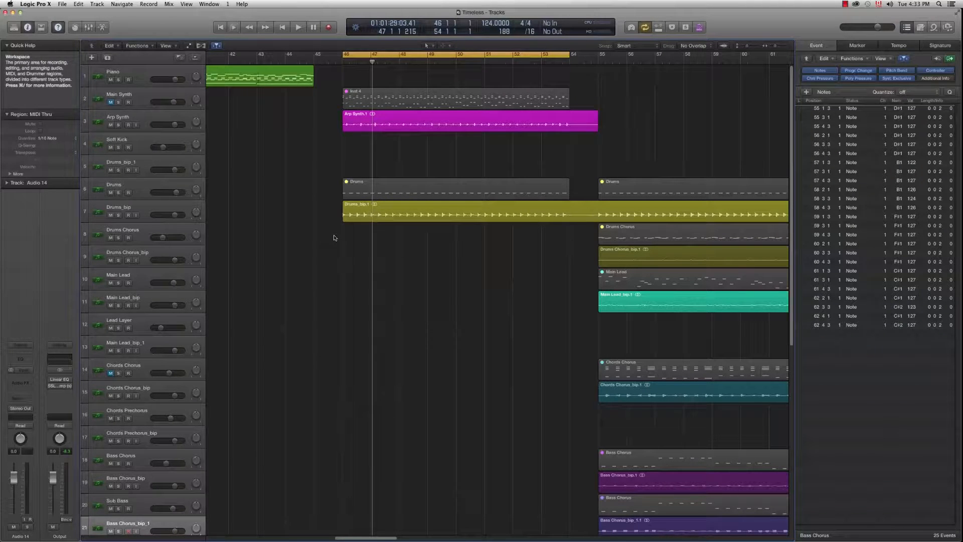
{"action": "key", "text": "space"}
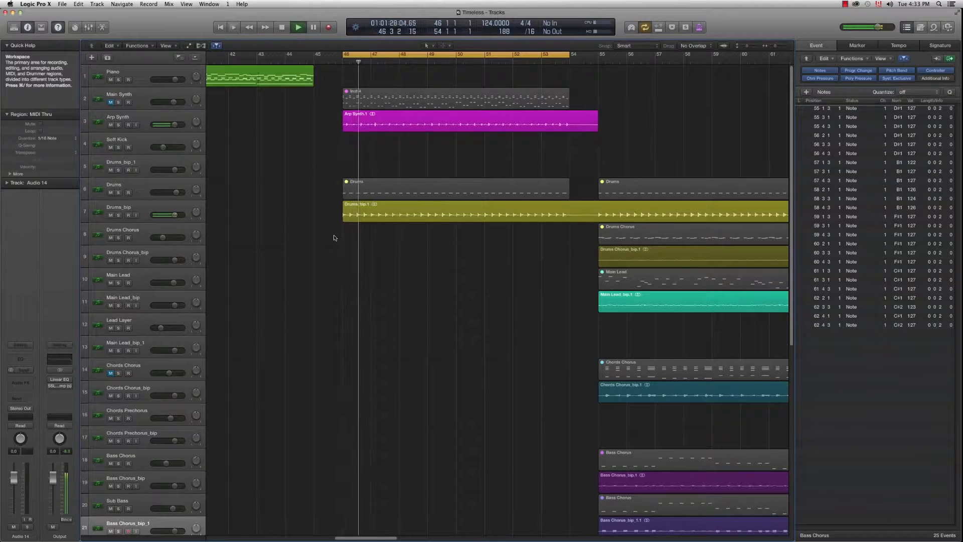
{"action": "double_click", "coordinate": [351, 98]}
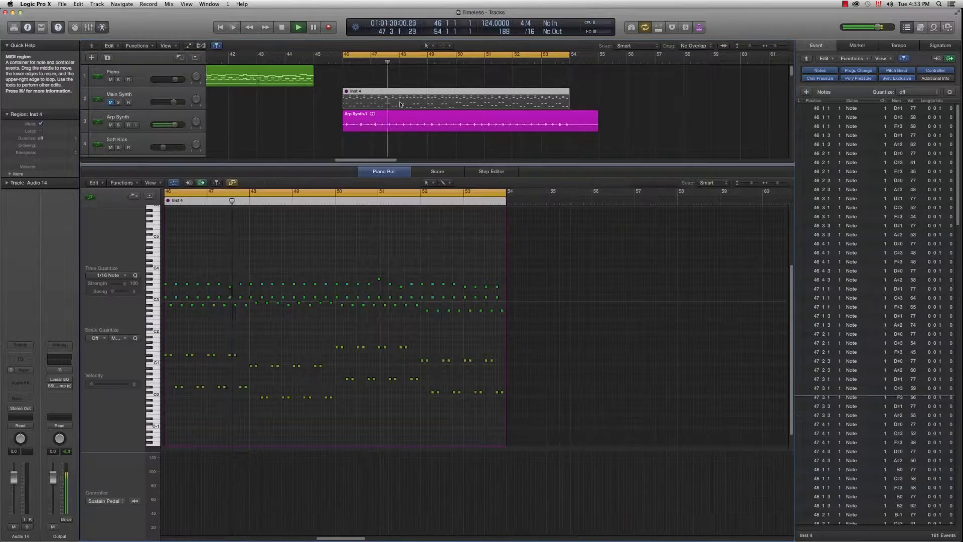
{"action": "key", "text": "super+Right"}
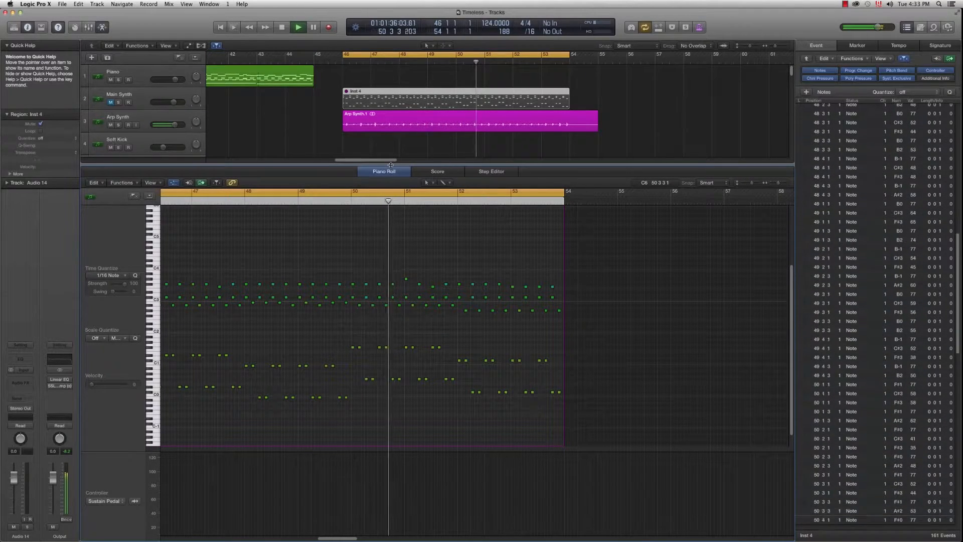
{"action": "key", "text": "space"}
{"action": "key", "text": "p"}
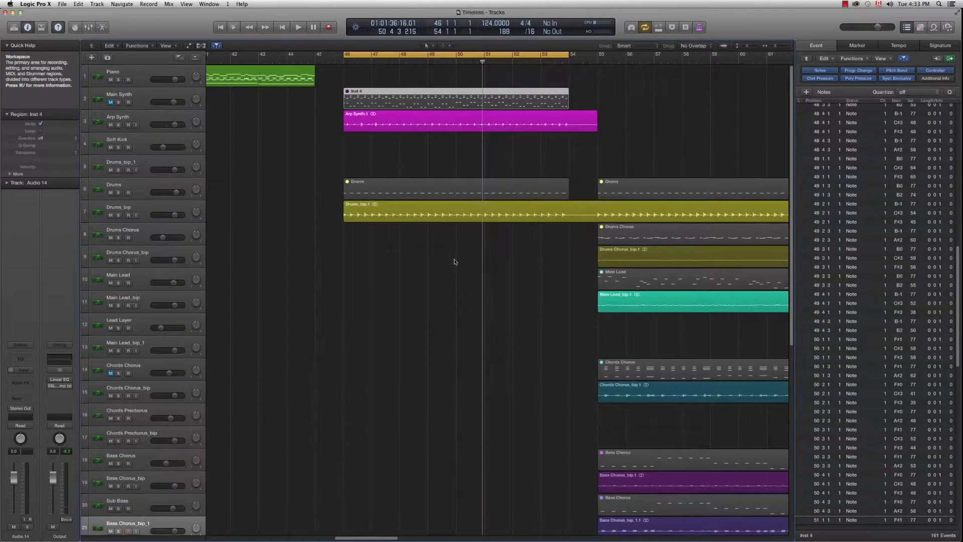
Move the cycle range to bars 55 to 63 and play the chorus with all its tracks in view
{"action": "key", "text": "super+Left"}
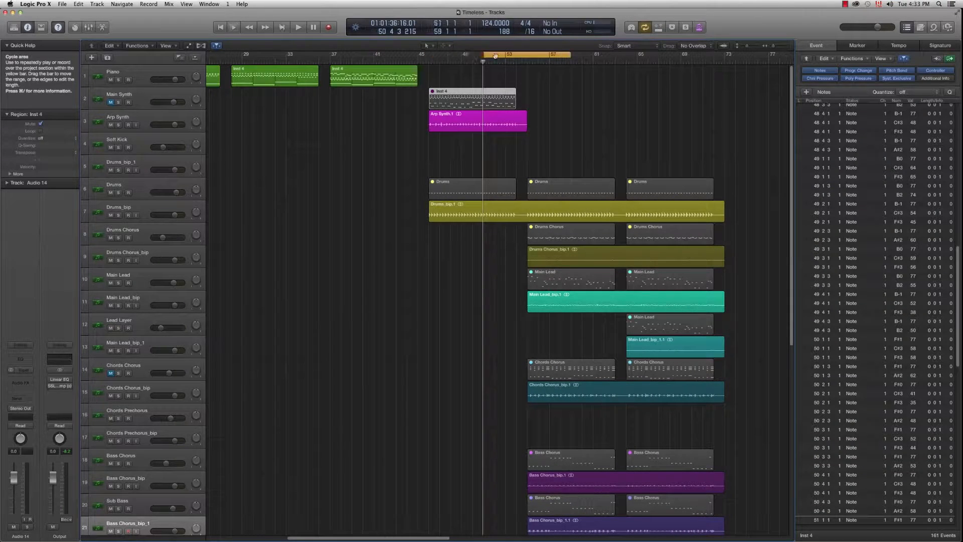
{"action": "left_click_drag", "start_coordinate": [495, 56], "coordinate": [556, 58]}
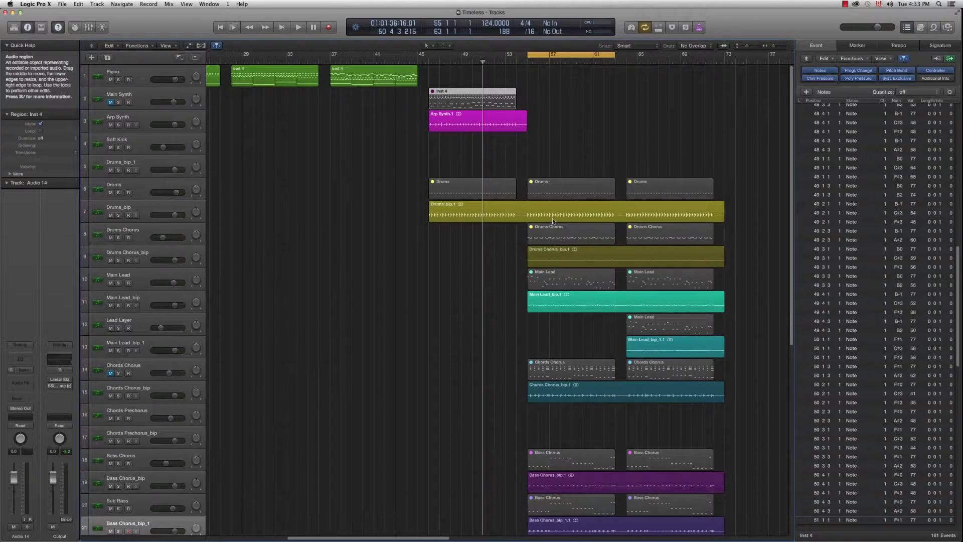
{"action": "key", "text": "super+Up"}
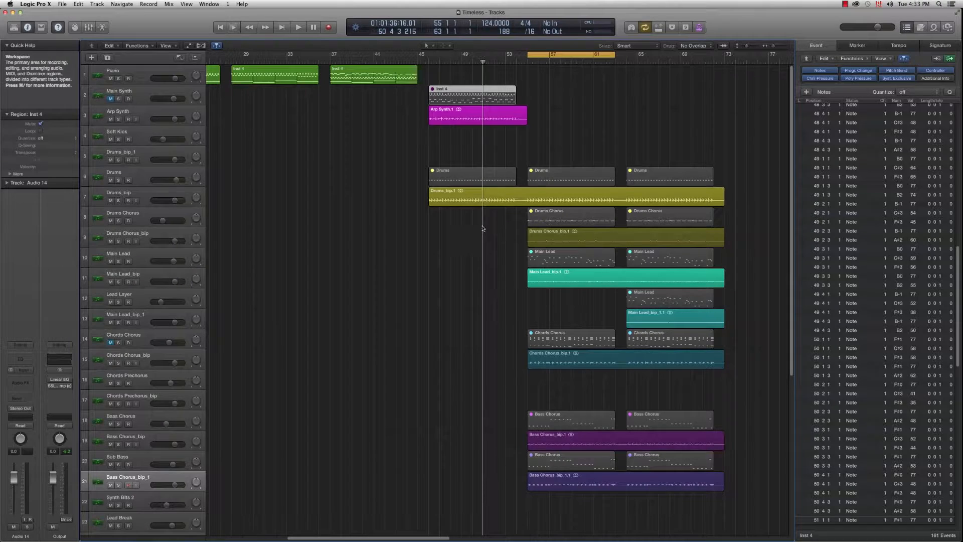
{"action": "left_click_drag", "start_coordinate": [428, 539], "coordinate": [433, 539]}
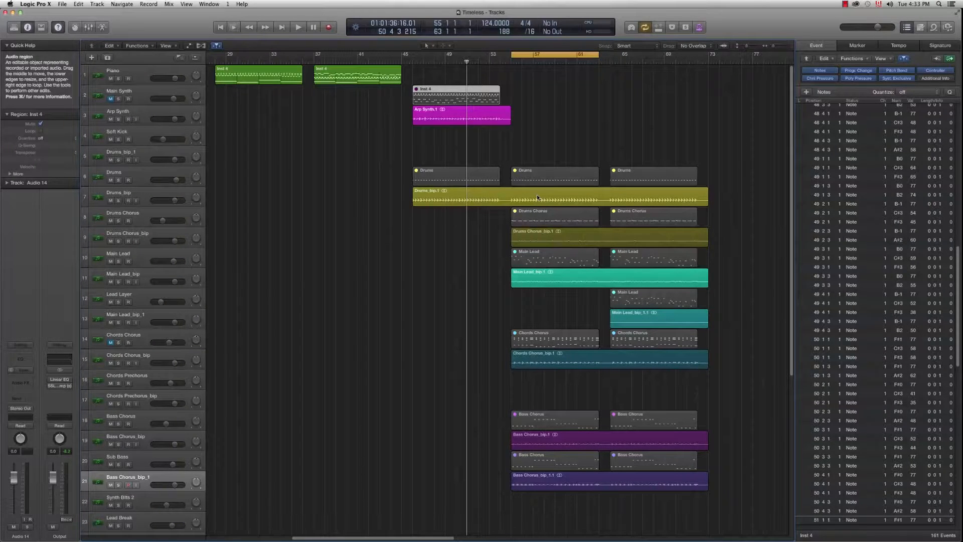
{"action": "key", "text": "space"}
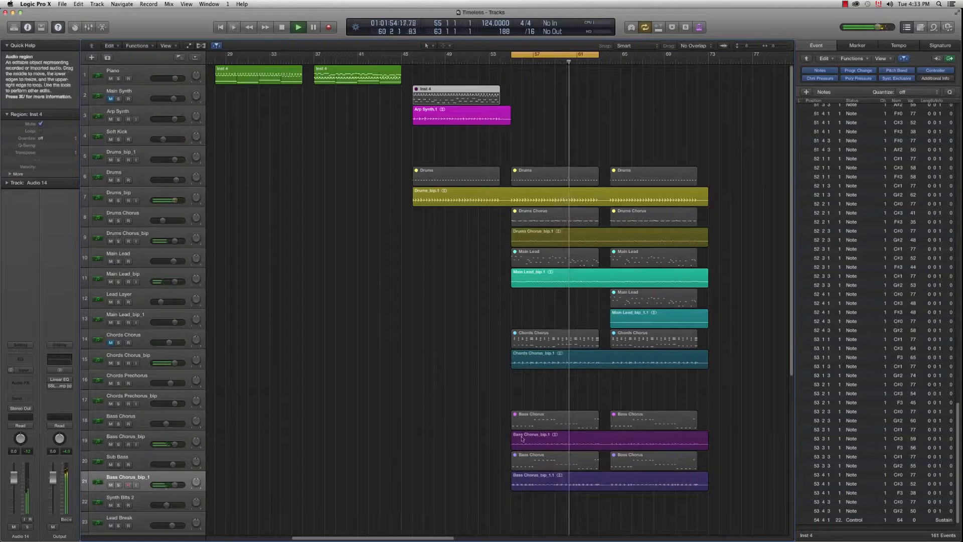
{"action": "key", "text": "space"}
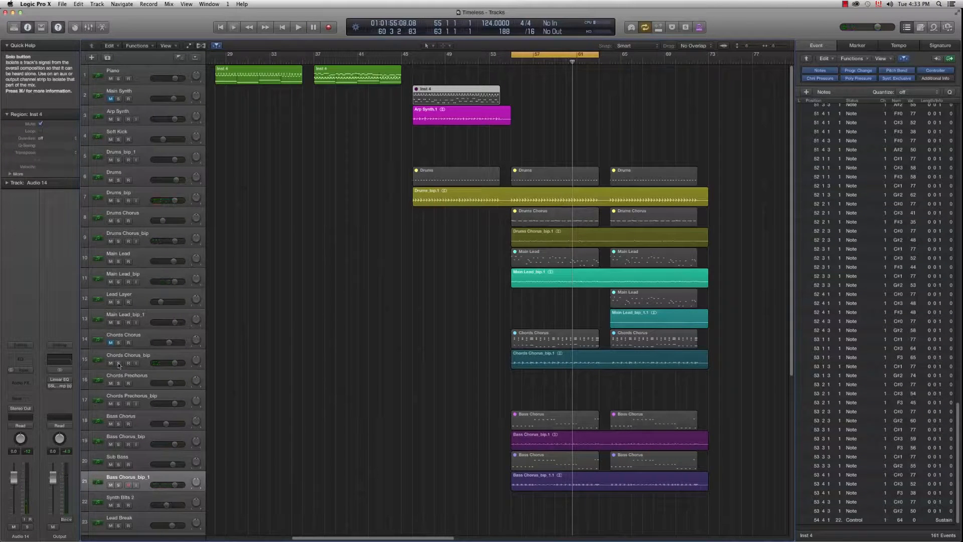
Solo the Chords Chorus_bip track, start playback, and add the Drums_bip and Drums Chorus_bip tracks to the solo
{"action": "left_click", "coordinate": [118, 363]}
{"action": "left_click", "coordinate": [144, 358]}
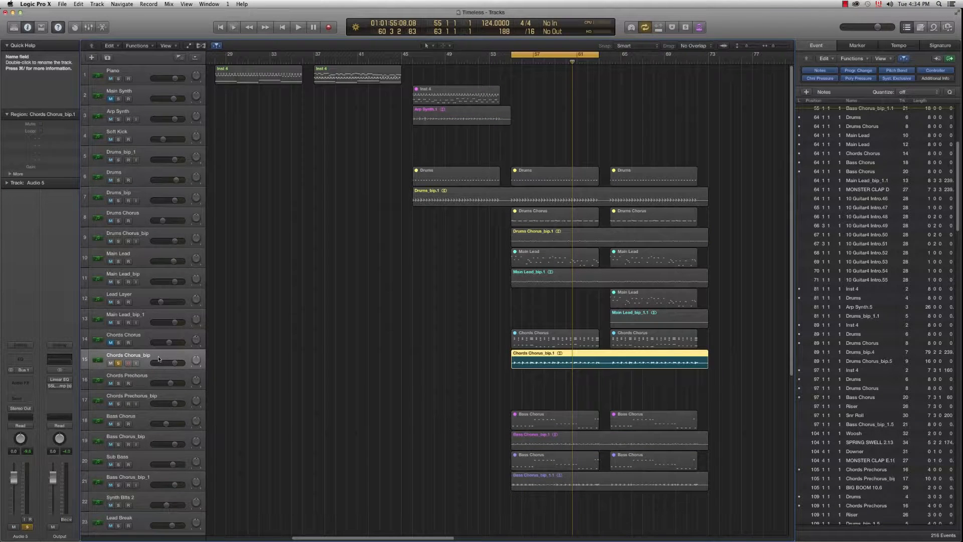
{"action": "key", "text": "space"}
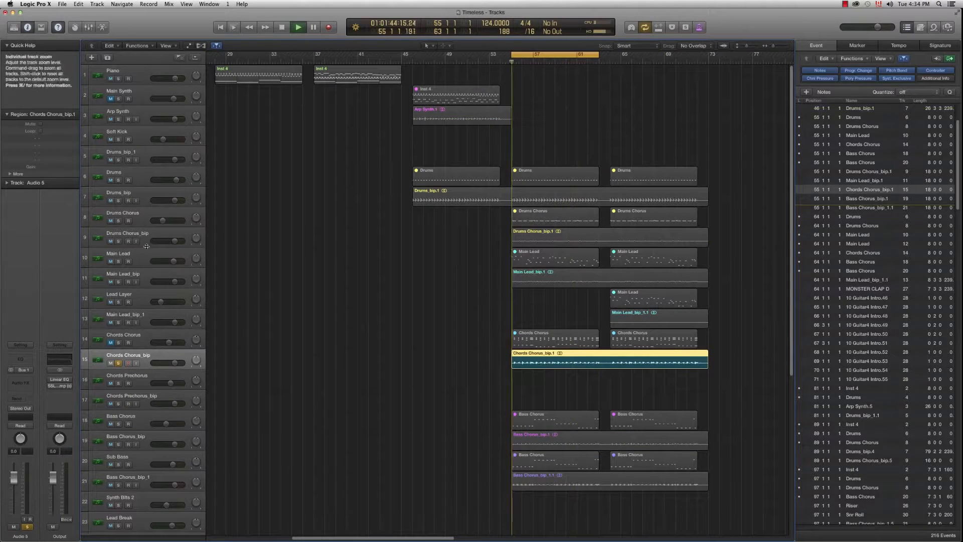
{"action": "left_click", "coordinate": [118, 180]}
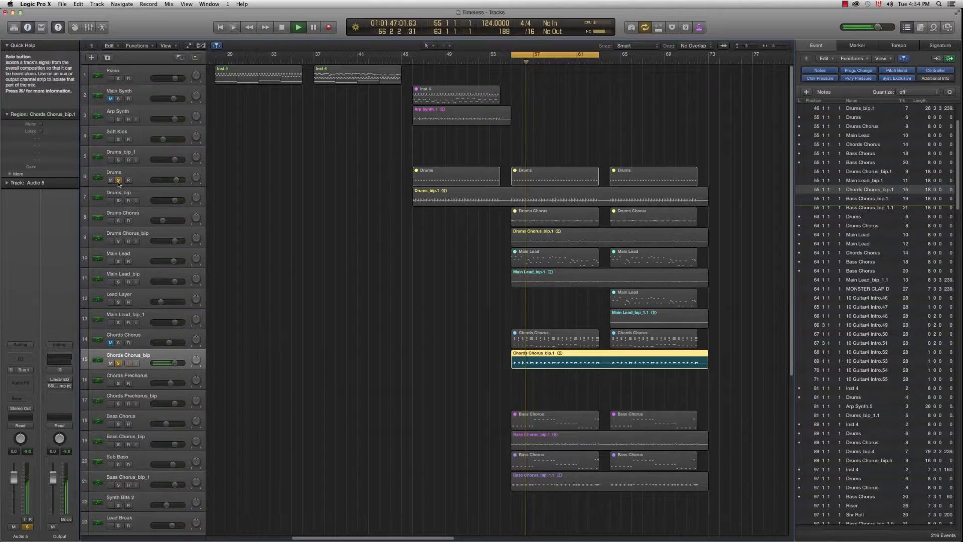
{"action": "left_click", "coordinate": [119, 180]}
{"action": "left_click", "coordinate": [119, 200]}
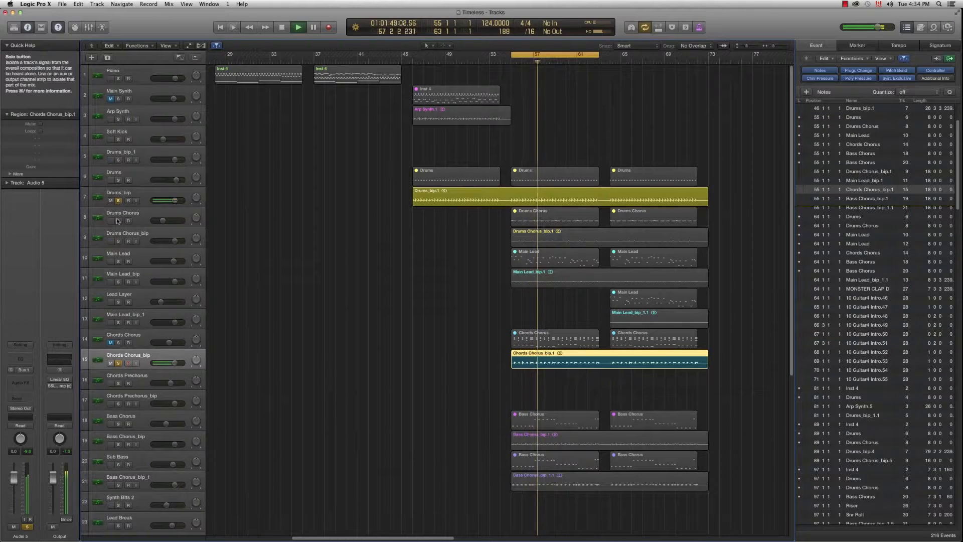
{"action": "left_click", "coordinate": [119, 221]}
{"action": "left_click", "coordinate": [118, 221]}
{"action": "left_click", "coordinate": [119, 241]}
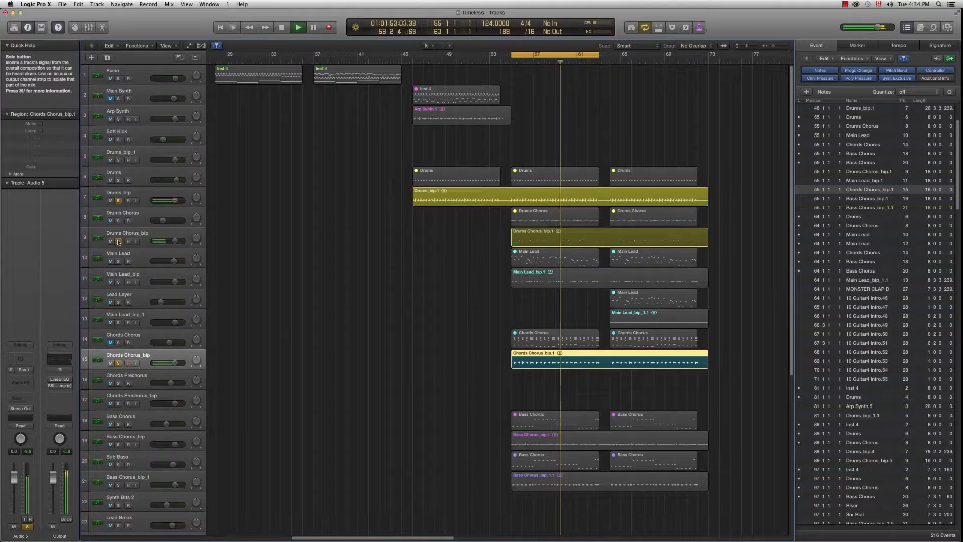
Stop playback and clear the solo from the Drums_bip, Drums Chorus_bip and Chords Chorus_bip tracks
{"action": "key", "text": "space"}
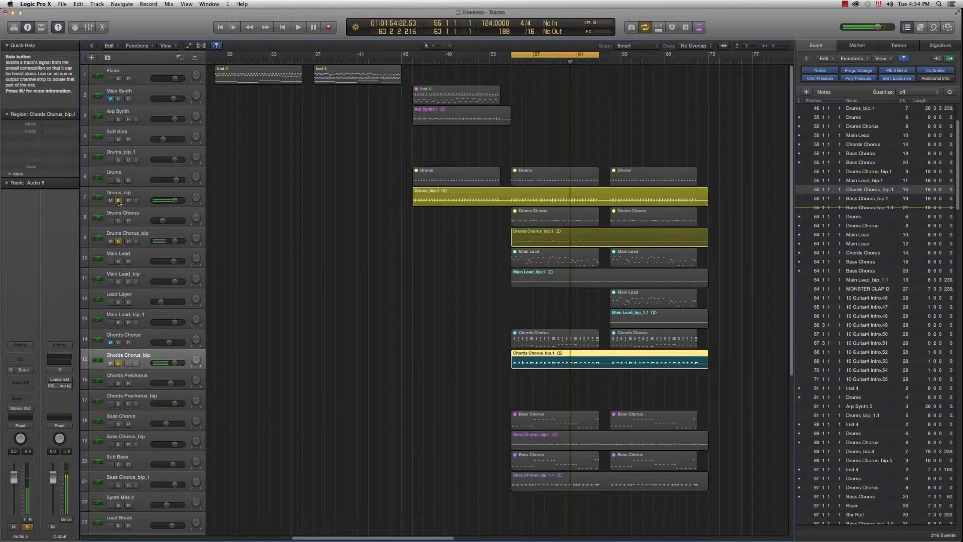
{"action": "left_click_drag", "start_coordinate": [118, 201], "coordinate": [122, 356]}
{"action": "left_click", "coordinate": [118, 363]}
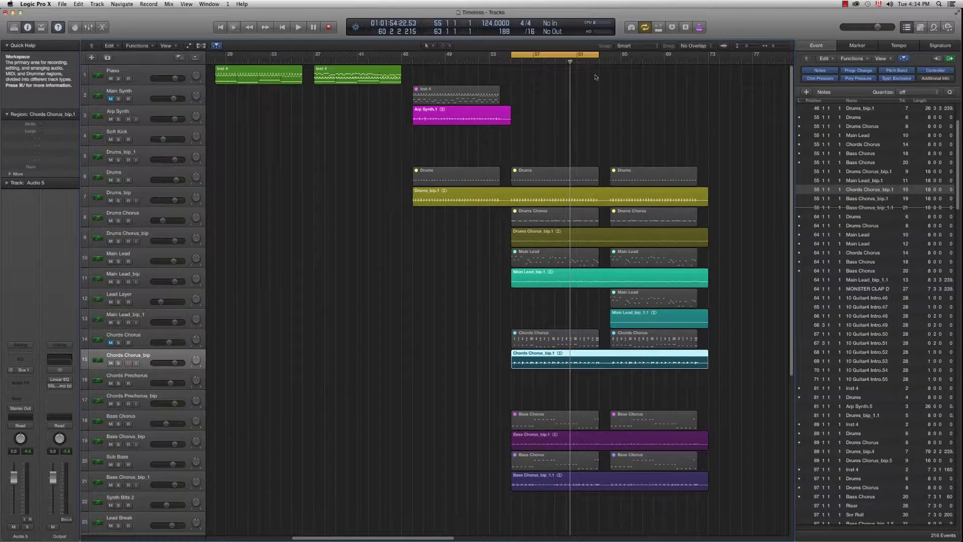
Move the cycle range to bars 64 to 72 and reduce the track height to fit the lower audio tracks in view
{"action": "left_click_drag", "start_coordinate": [557, 56], "coordinate": [647, 56]}
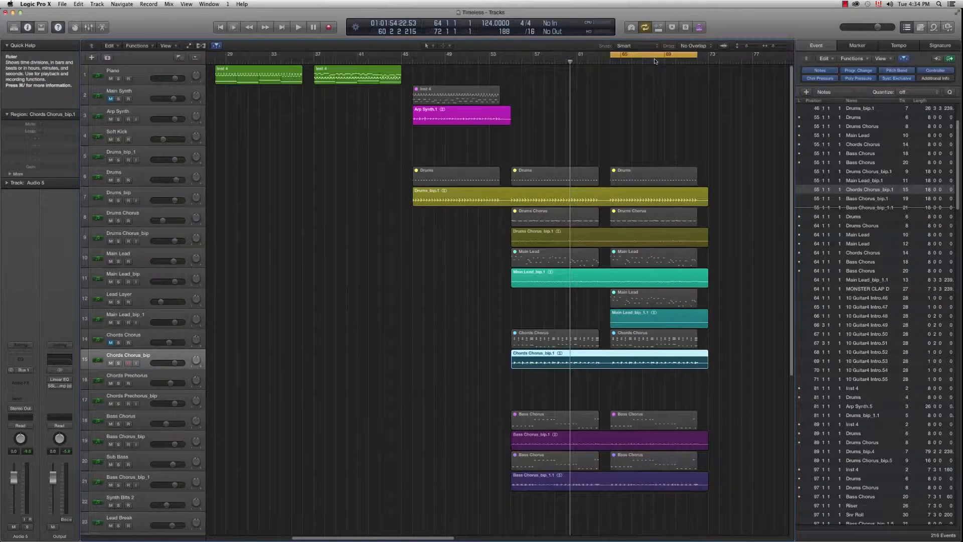
{"action": "left_click", "coordinate": [498, 326]}
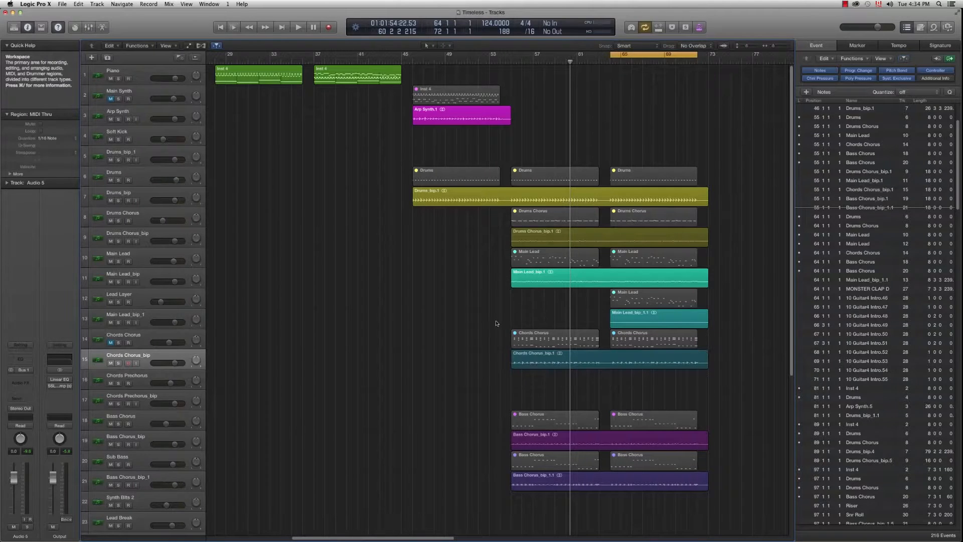
{"action": "key", "text": "super+Up"}
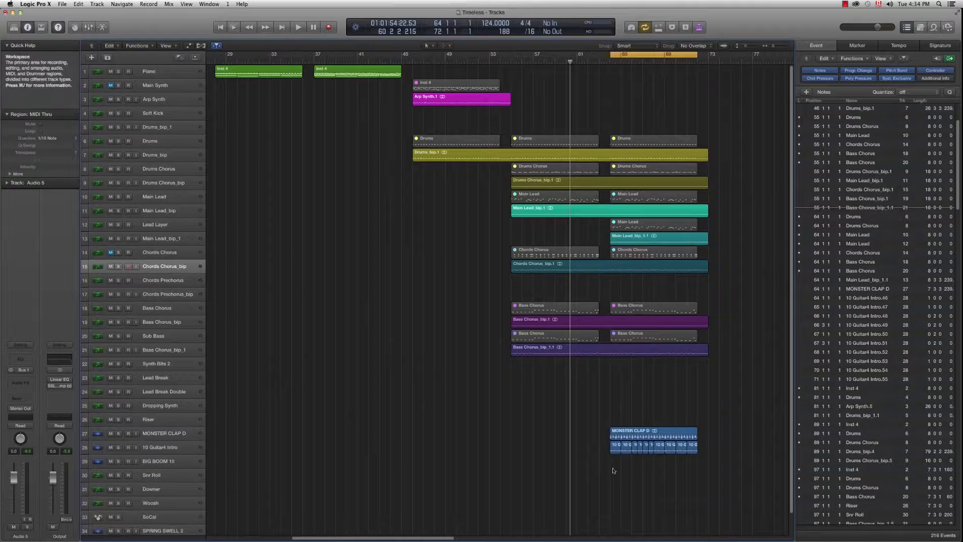
Solo the 10 Guitar4 Intro track and play its regions from bar 64
{"action": "left_click", "coordinate": [118, 447]}
{"action": "left_click", "coordinate": [166, 447]}
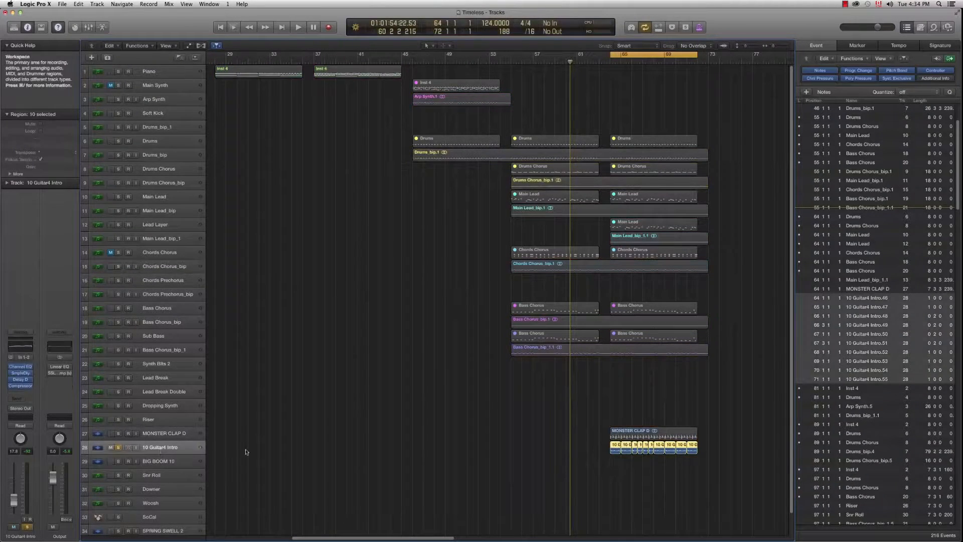
{"action": "left_click", "coordinate": [588, 453]}
{"action": "key", "text": "space"}
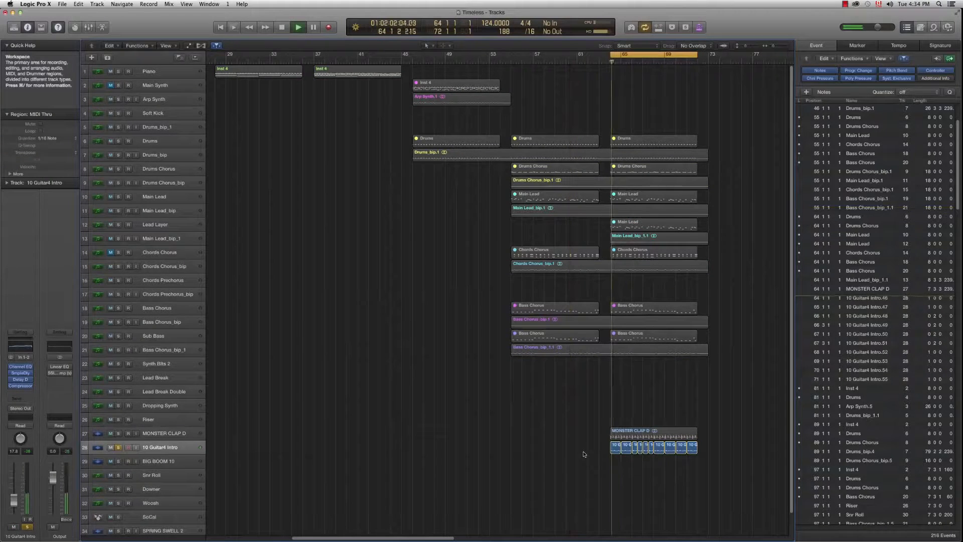
{"action": "key", "text": "space"}
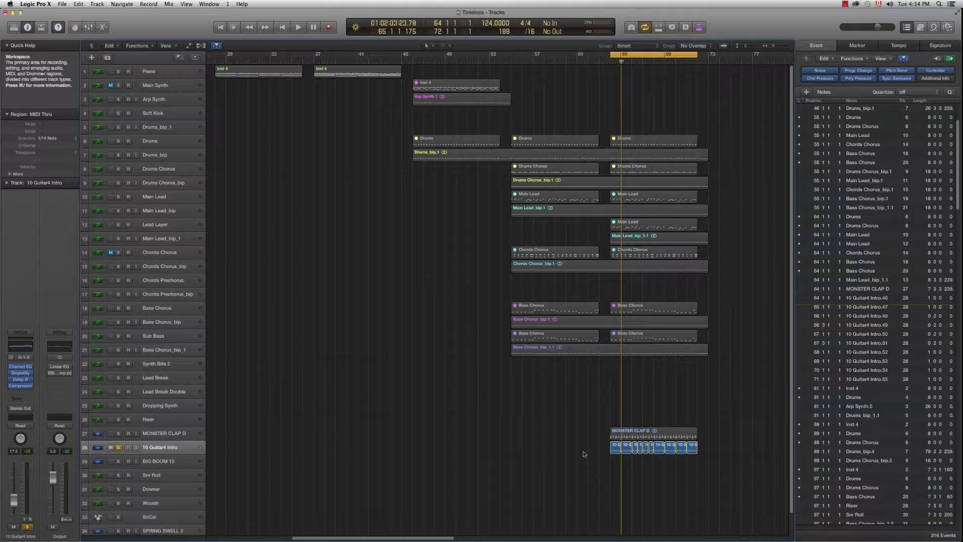
Add the MONSTER CLAP D track to the solo and play it together with the guitar regions
{"action": "left_click", "coordinate": [119, 433]}
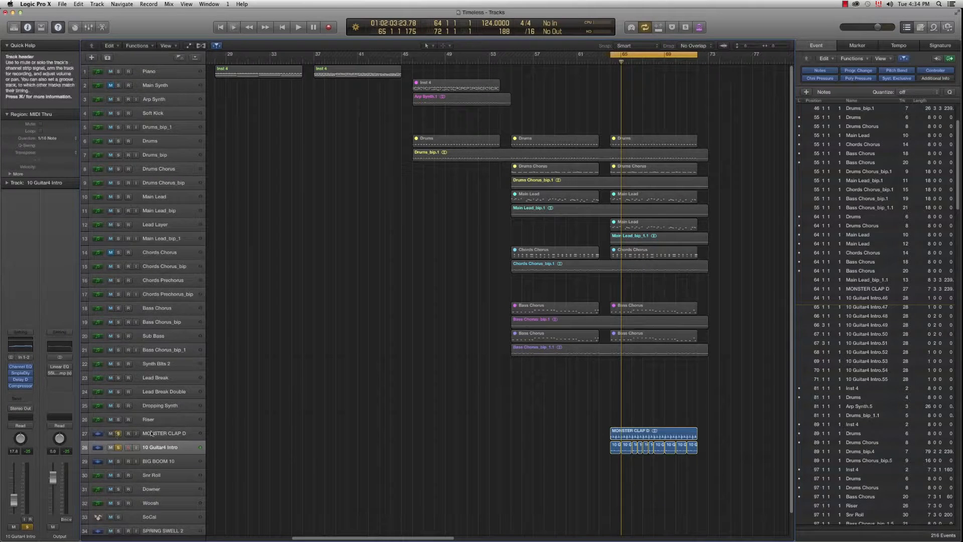
{"action": "left_click", "coordinate": [163, 434]}
{"action": "left_click", "coordinate": [393, 439]}
{"action": "key", "text": "space"}
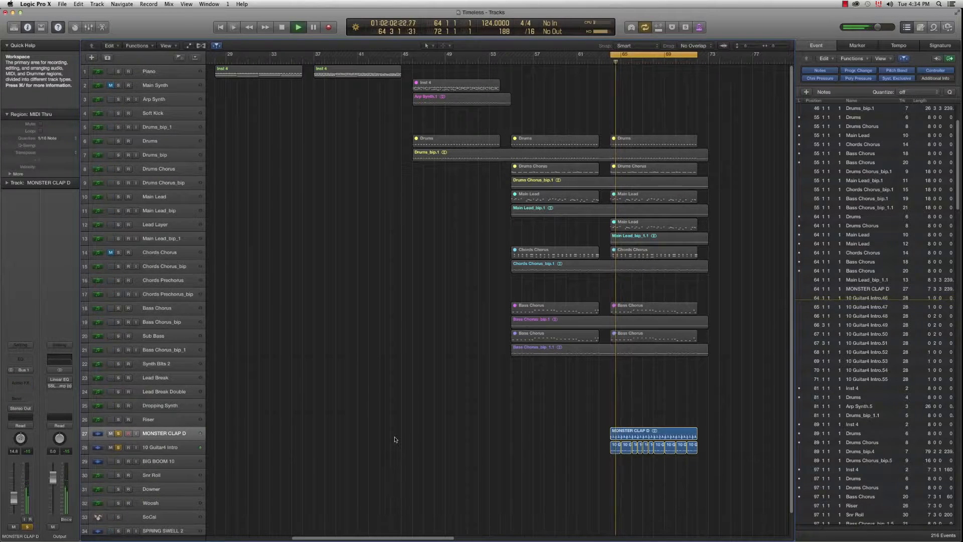
{"action": "key", "text": "space"}
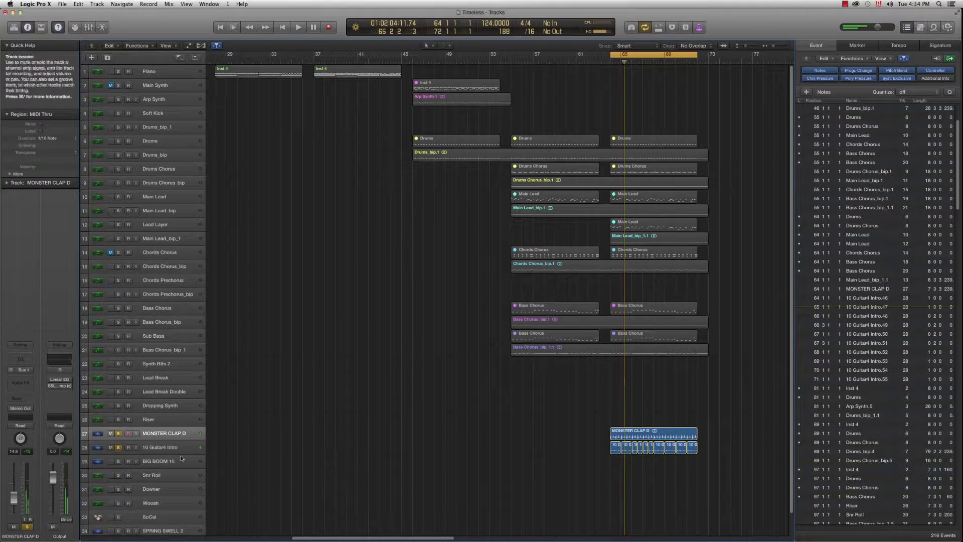
Clear the solos on the clap and guitar tracks and play the cycled chorus with every track
{"action": "left_click", "coordinate": [119, 433]}
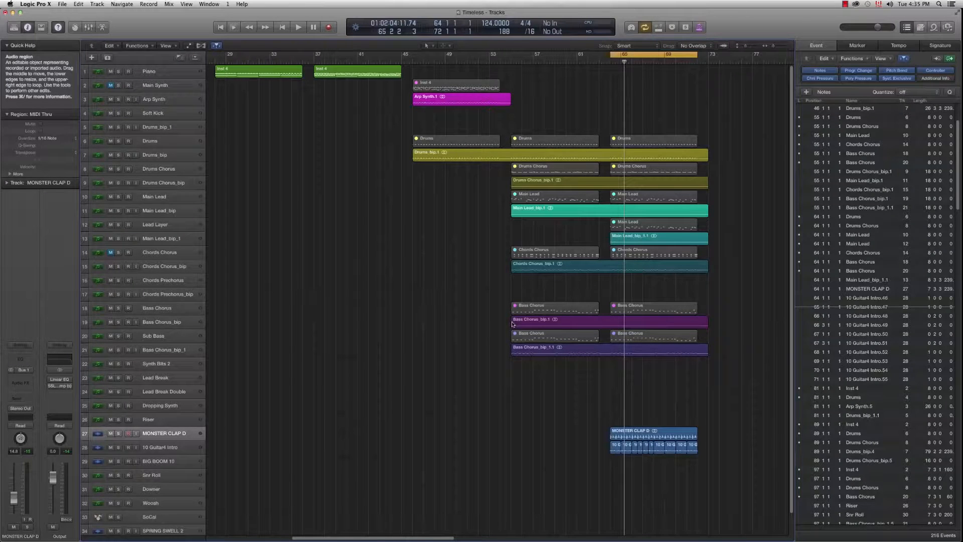
{"action": "key", "text": "space"}
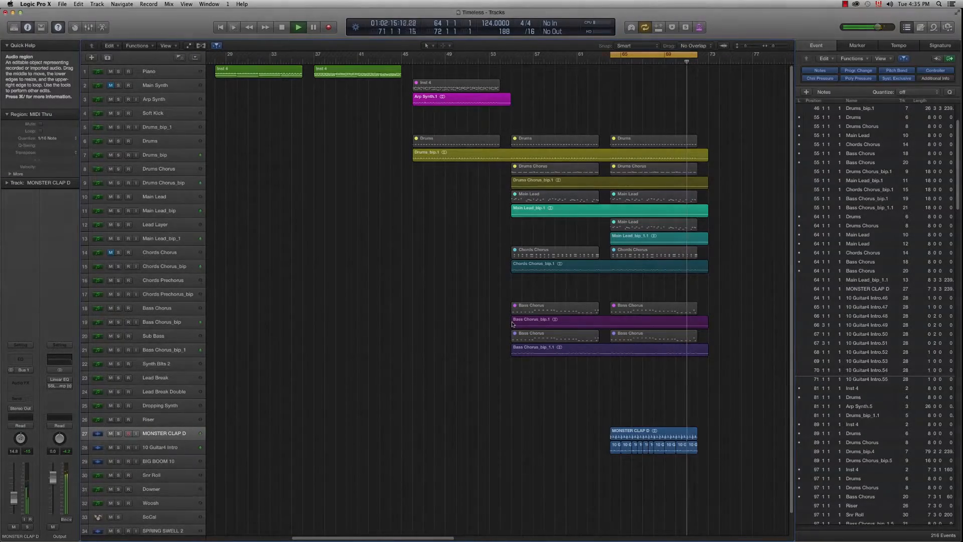
{"action": "key", "text": "space"}
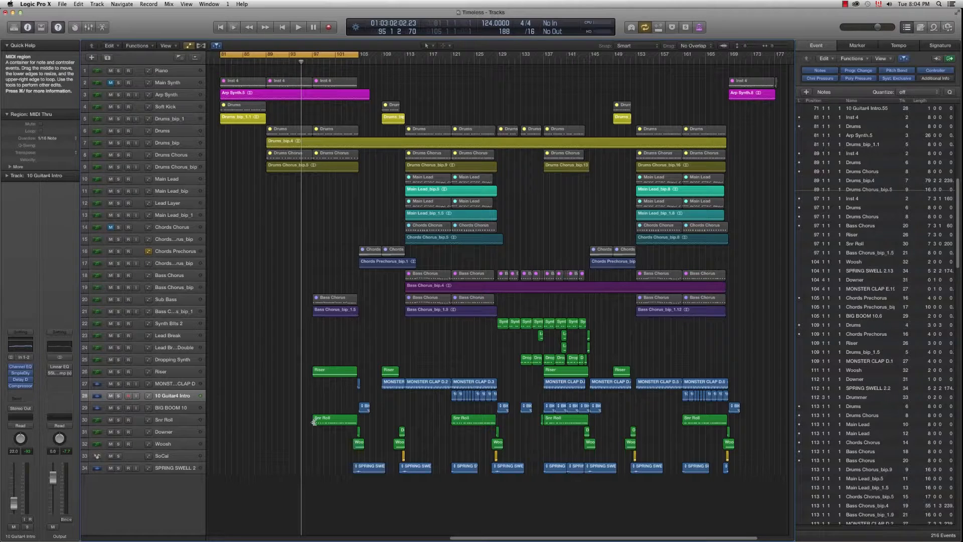
Play the section from bar 81, skipping ahead to just before bars 89 and 97, and turn off the cycle range
{"action": "key", "text": "space"}
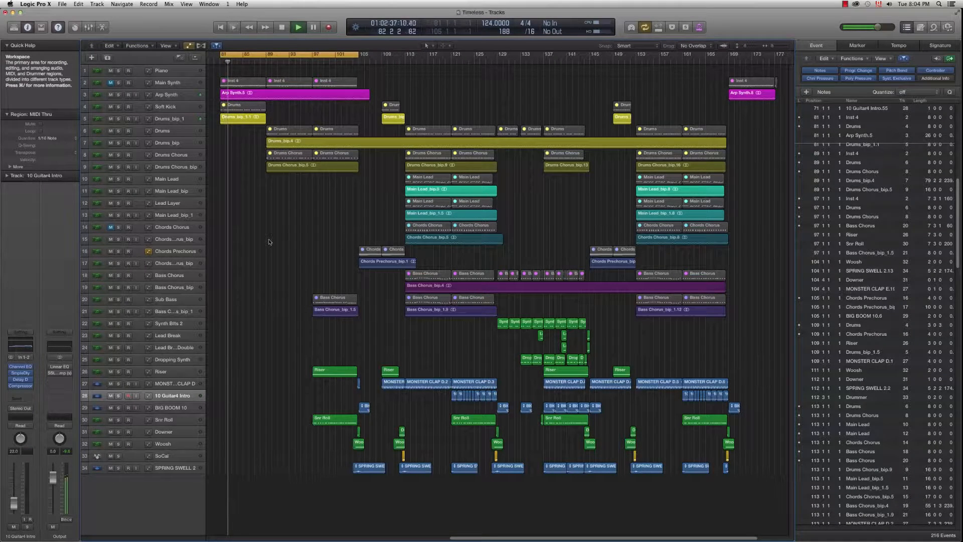
{"action": "left_click", "coordinate": [262, 63]}
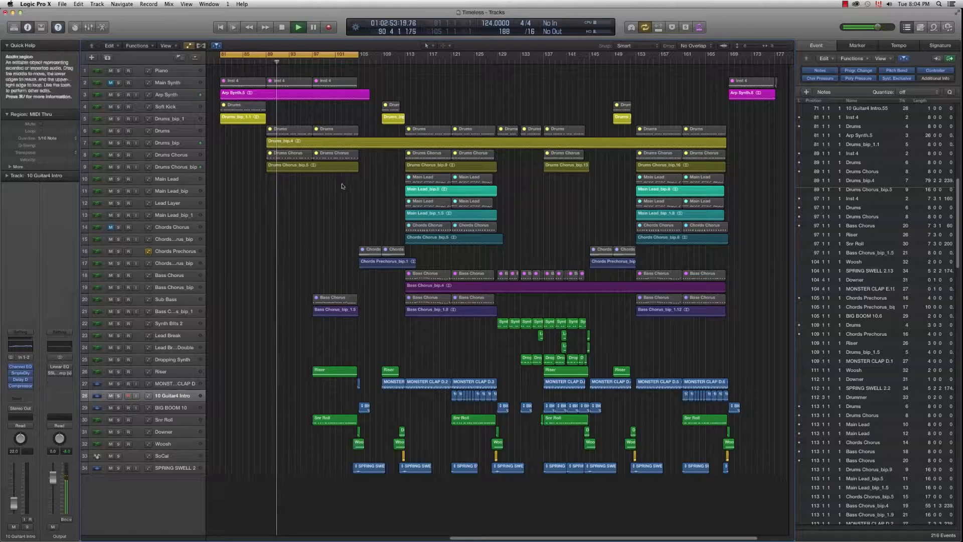
{"action": "left_click", "coordinate": [309, 62]}
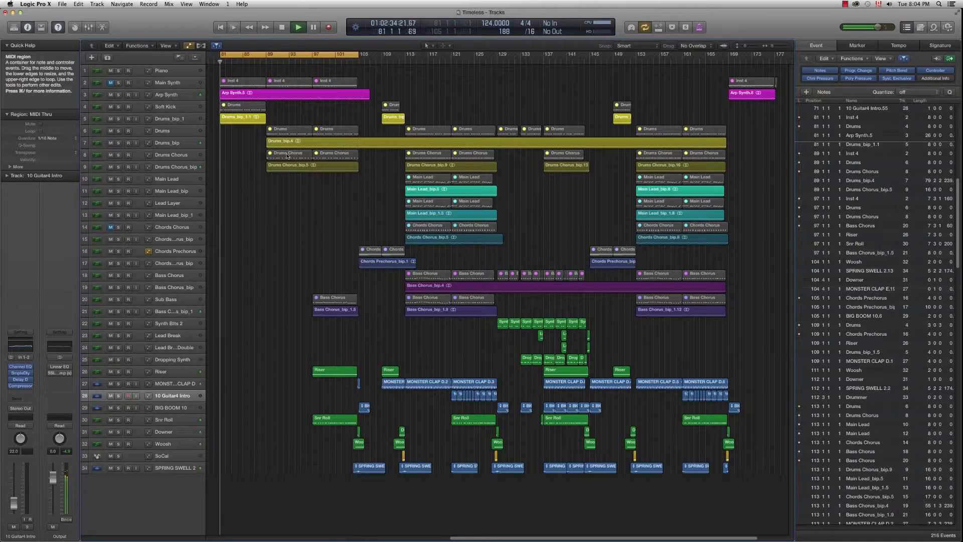
{"action": "left_click", "coordinate": [351, 58]}
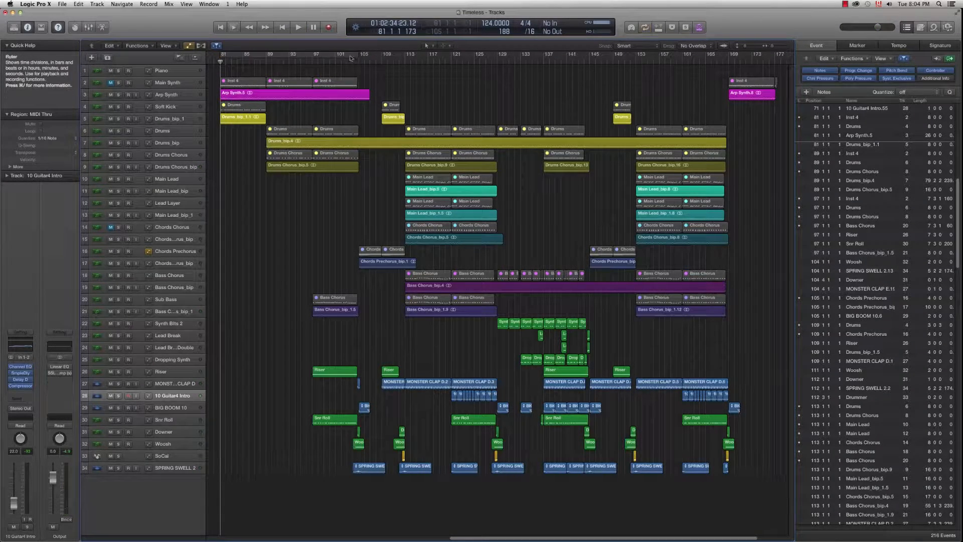
Zoom in on the transition around bar 105 and place the playhead at bar 104
{"action": "left_click", "coordinate": [357, 63]}
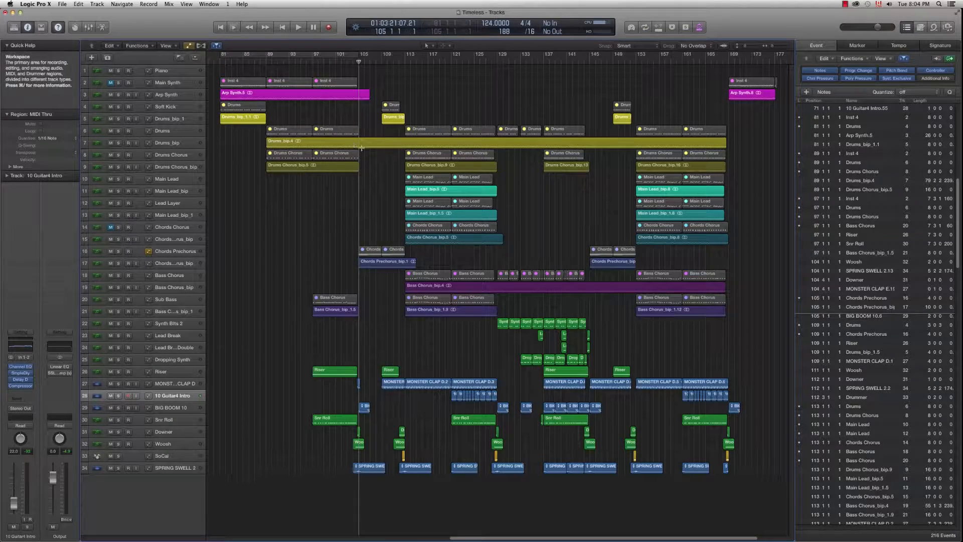
{"action": "key", "text": "super+Right"}
{"action": "key", "text": "super+Right"}
{"action": "key", "text": "super+Right"}
{"action": "key", "text": "super+Right"}
{"action": "key", "text": "super+Right"}
{"action": "key", "text": "super+Right"}
{"action": "key", "text": "super+Right"}
{"action": "key", "text": "super+Right"}
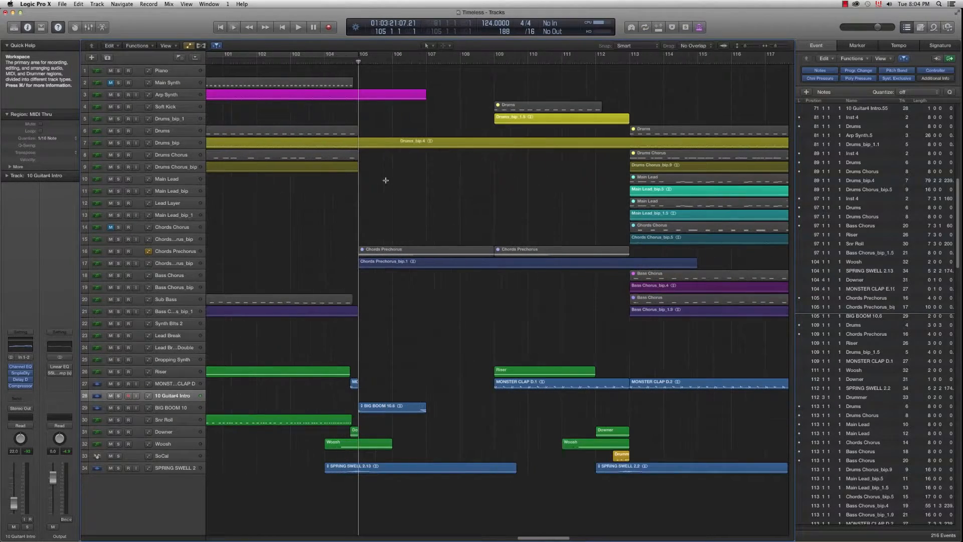
{"action": "key", "text": "super+Right"}
{"action": "key", "text": "super+Right"}
{"action": "key", "text": "super+Right"}
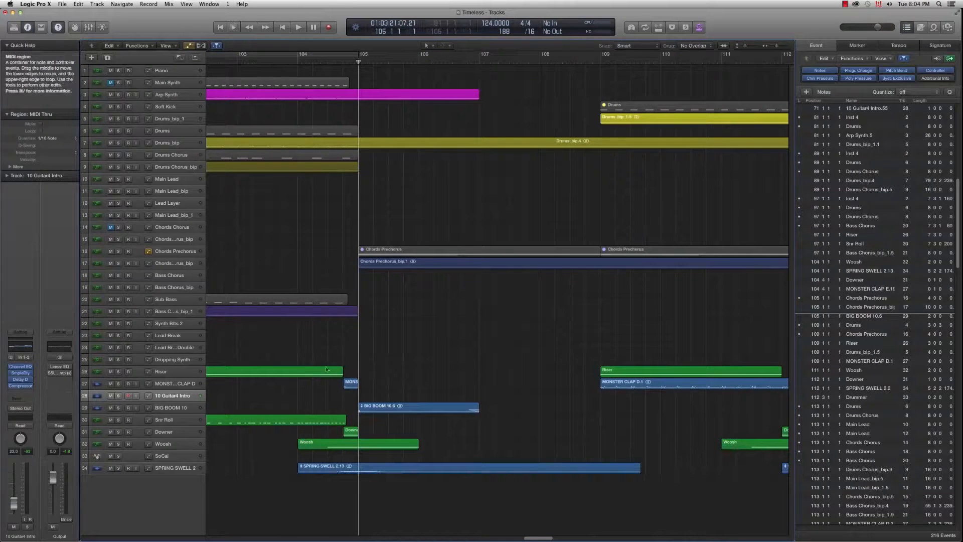
{"action": "left_click", "coordinate": [294, 62]}
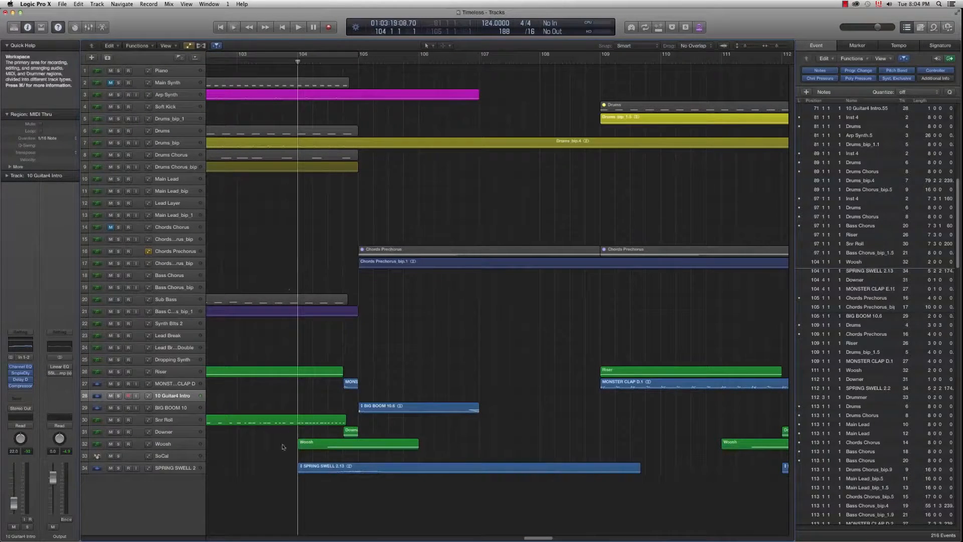
Solo the MONSTER CLAP D, Downer, Woosh, SPRING SWELL 2 and BIG BOOM 10 tracks and play the transition from bar 104
{"action": "left_click", "coordinate": [118, 384]}
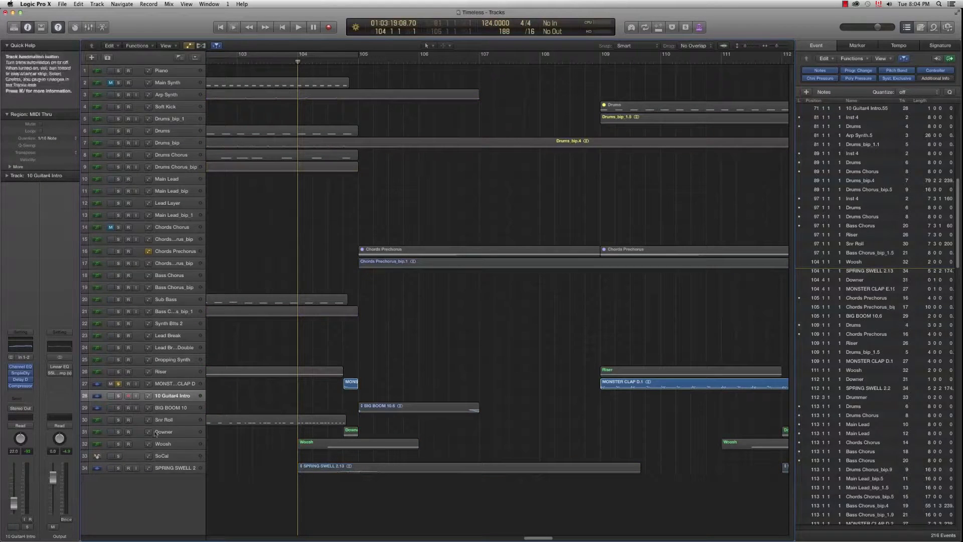
{"action": "left_click", "coordinate": [118, 431]}
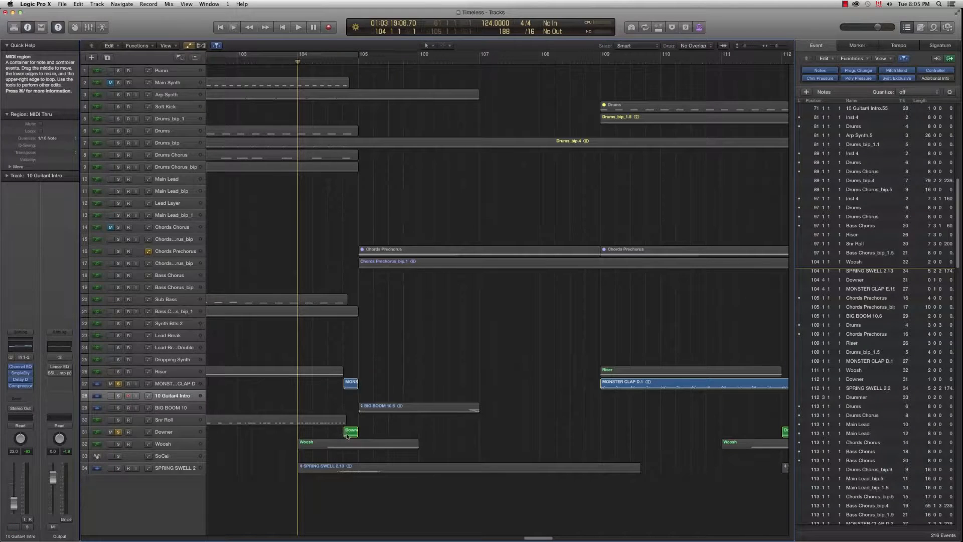
{"action": "left_click", "coordinate": [118, 445]}
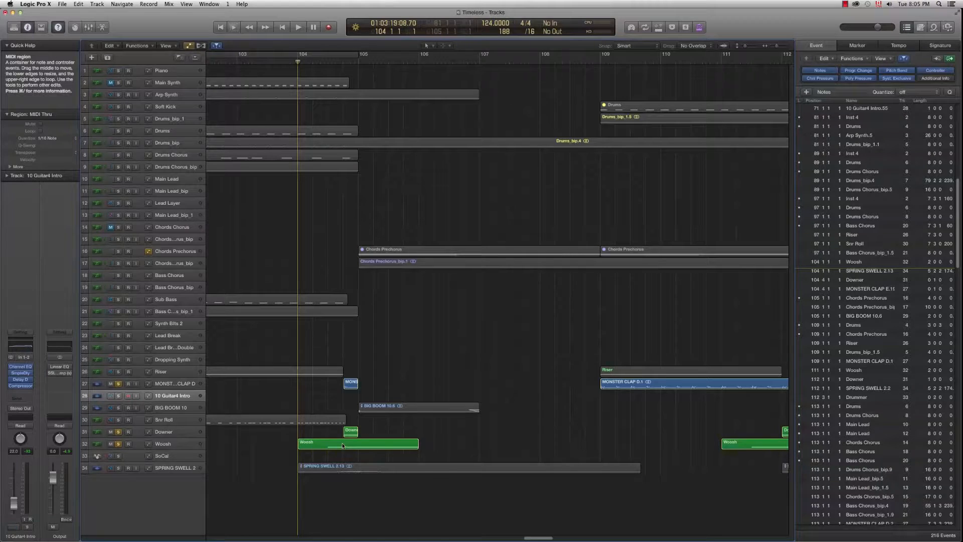
{"action": "left_click", "coordinate": [119, 468]}
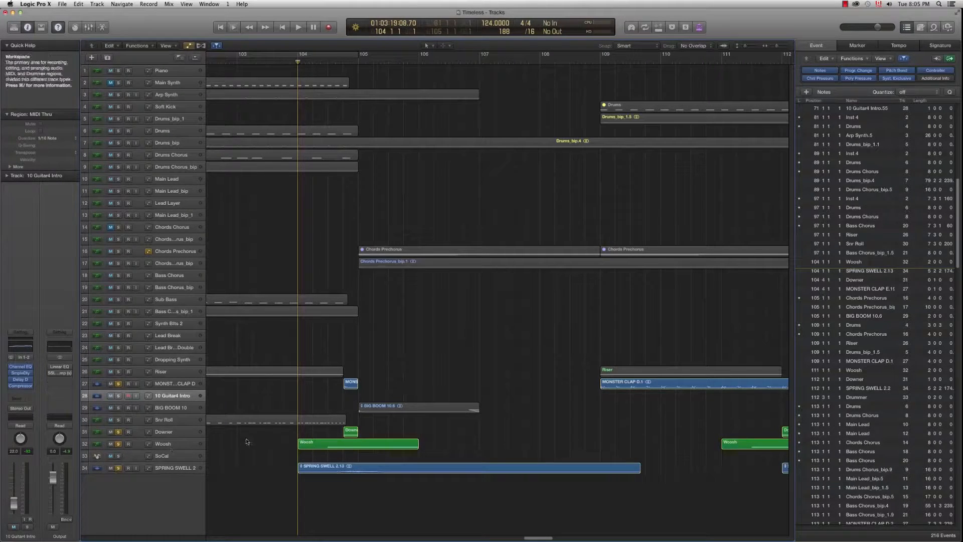
{"action": "left_click", "coordinate": [119, 407]}
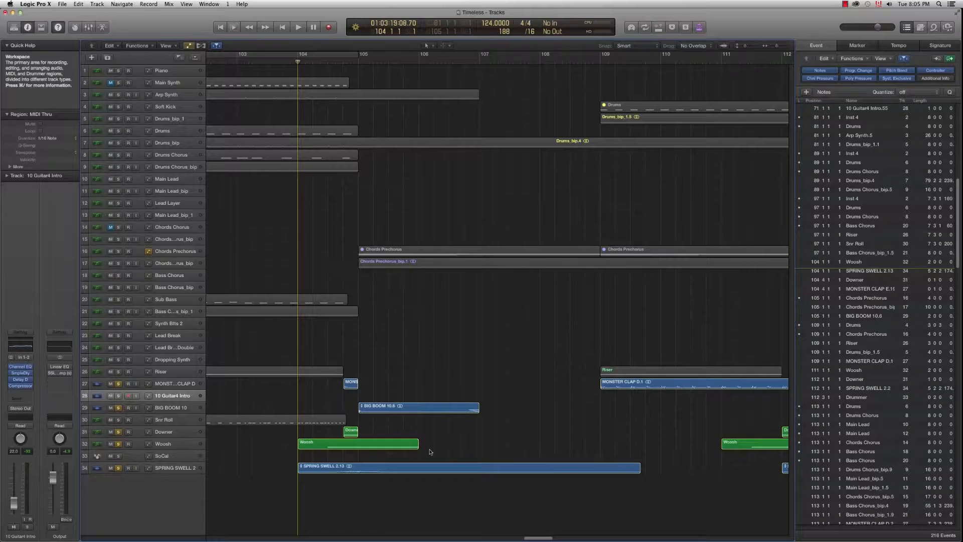
{"action": "key", "text": "space"}
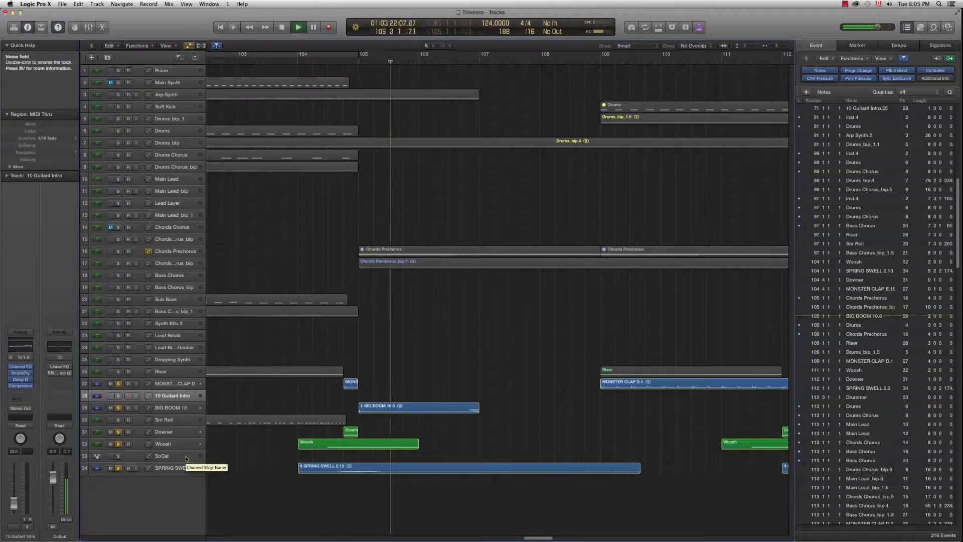
{"action": "key", "text": "space"}
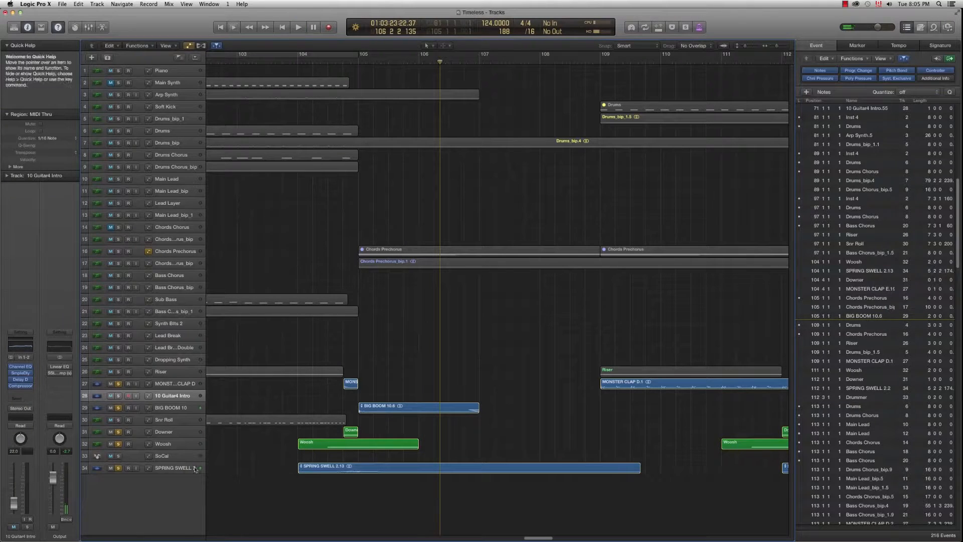
Clear the solos on the transition effect tracks and play the full arrangement from bar 101 through the prechorus
{"action": "left_click_drag", "start_coordinate": [118, 384], "coordinate": [118, 467]}
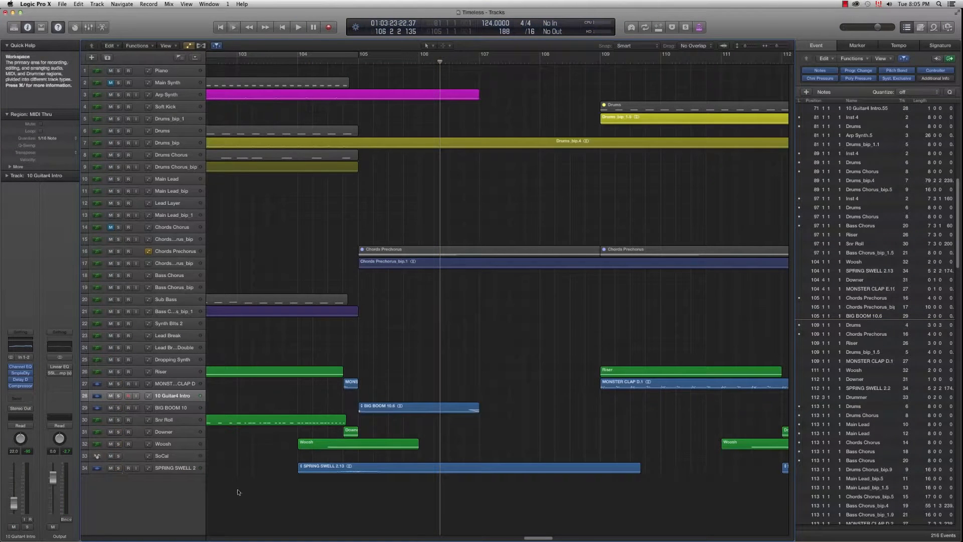
{"action": "key", "text": "super+Left"}
{"action": "key", "text": "super+Left"}
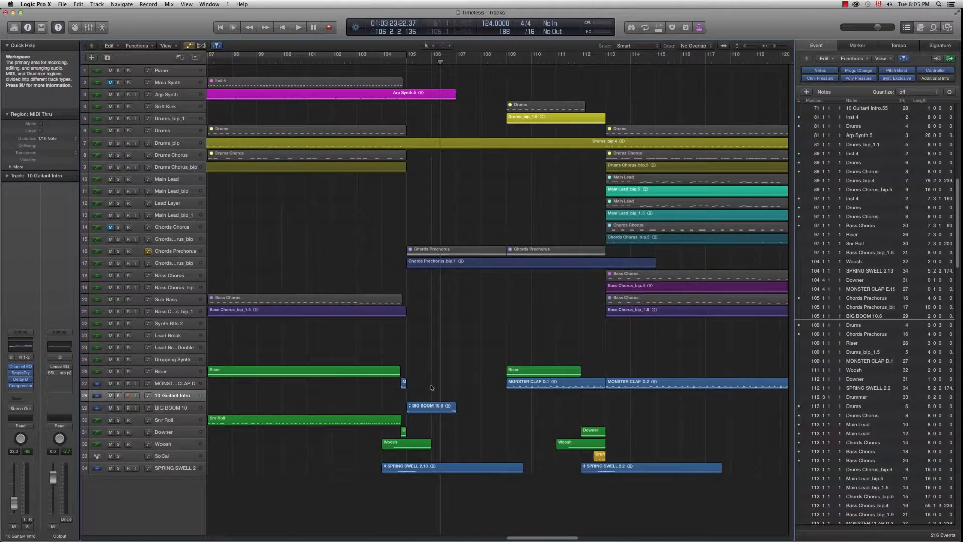
{"action": "left_click", "coordinate": [307, 62]}
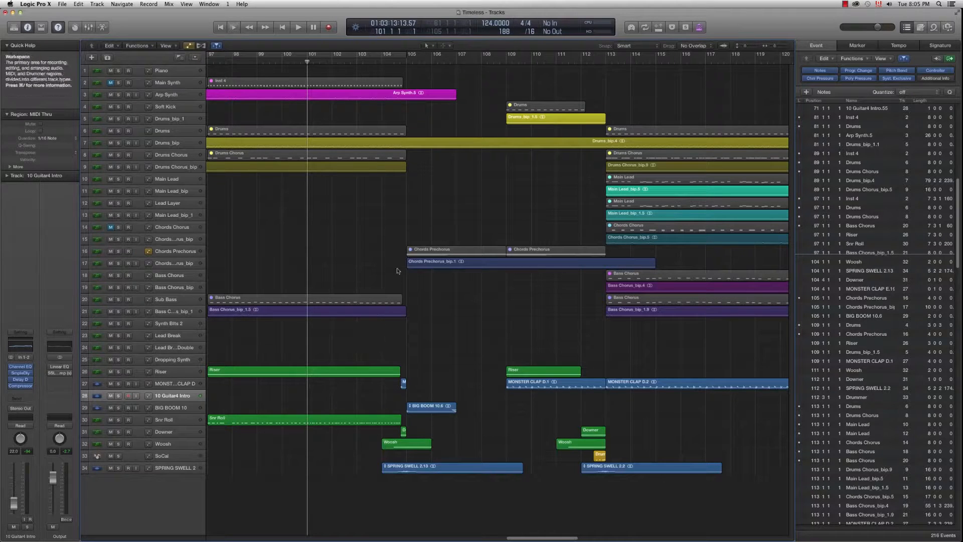
{"action": "key", "text": "space"}
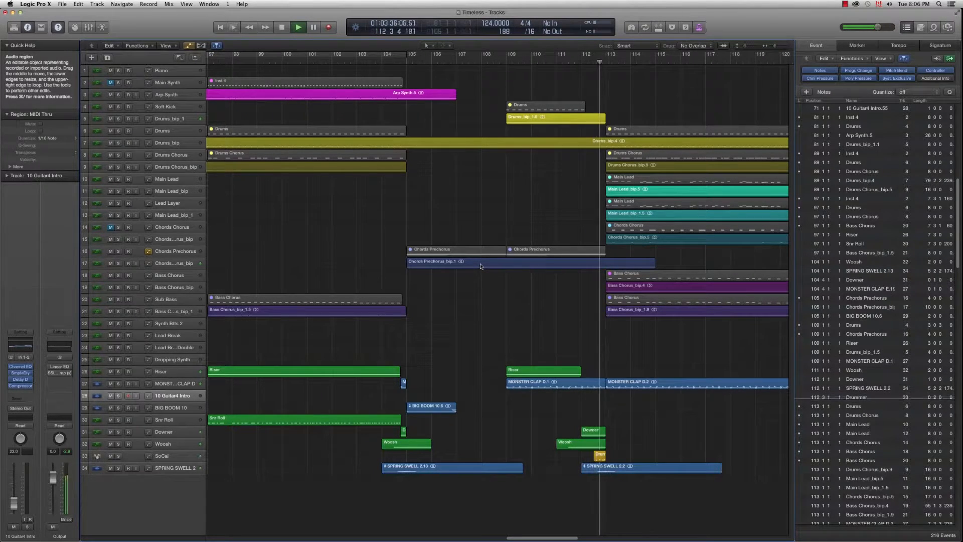
{"action": "key", "text": "space"}
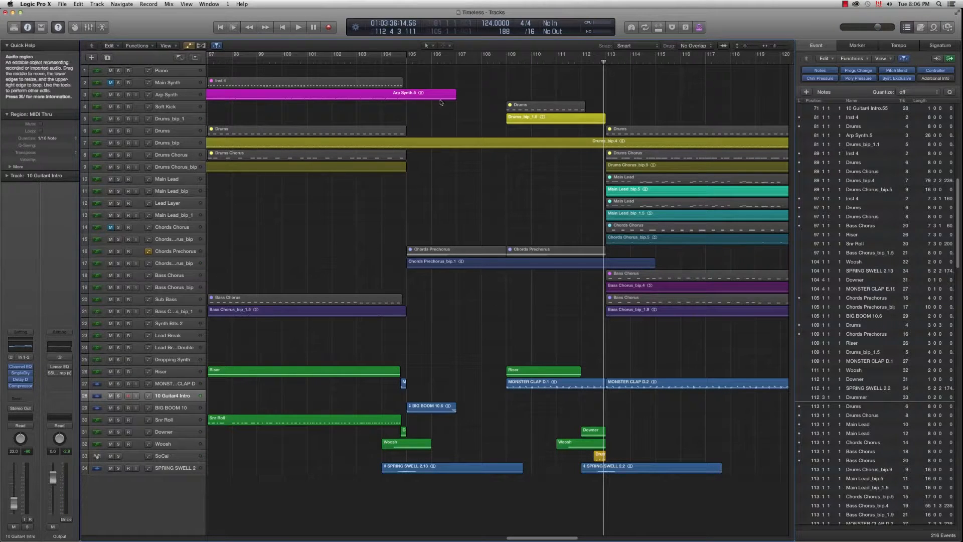
Set the cycle range to bars 105–113, play the Chords Prechorus bounce track in solo, and clear its solo
{"action": "left_click_drag", "start_coordinate": [408, 57], "coordinate": [605, 59]}
{"action": "left_click", "coordinate": [118, 263]}
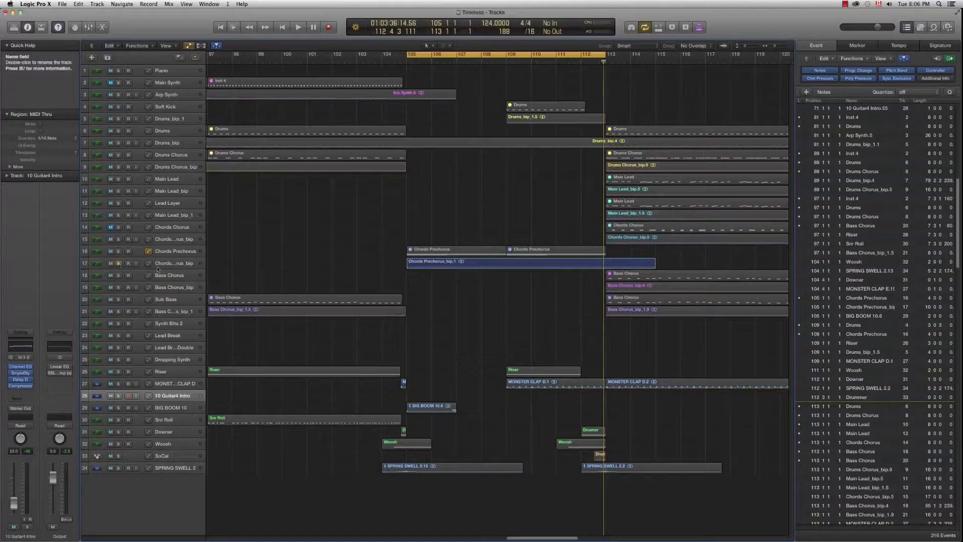
{"action": "left_click", "coordinate": [173, 263]}
{"action": "left_click", "coordinate": [352, 278]}
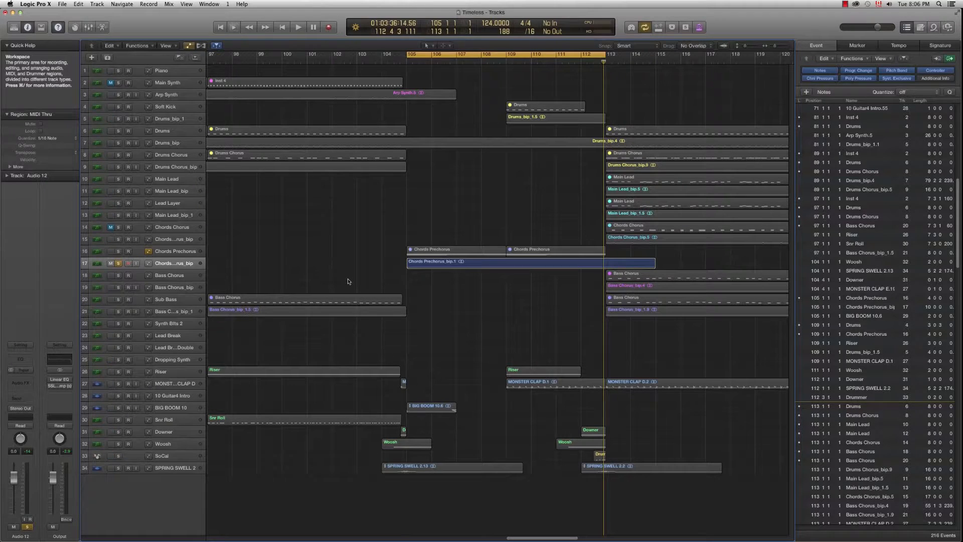
{"action": "key", "text": "space"}
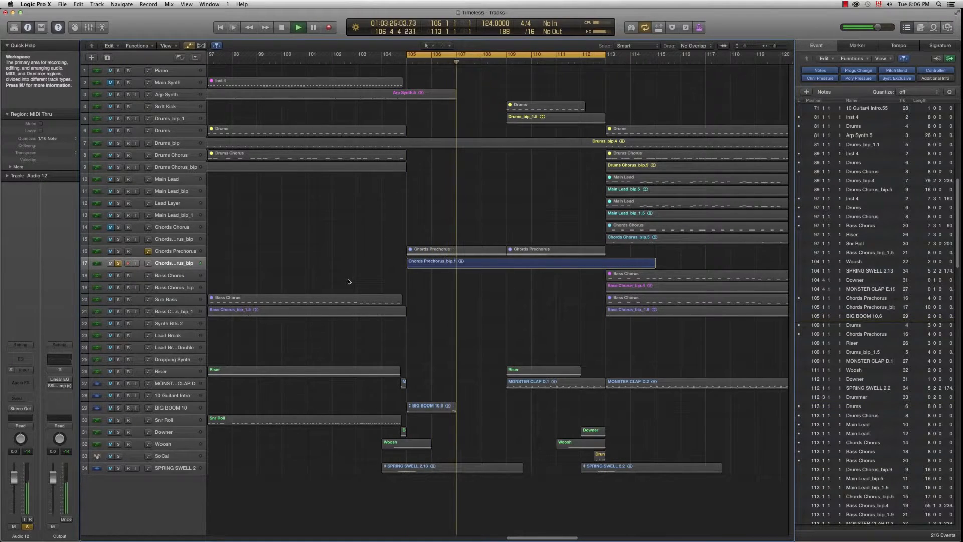
{"action": "left_click", "coordinate": [118, 263]}
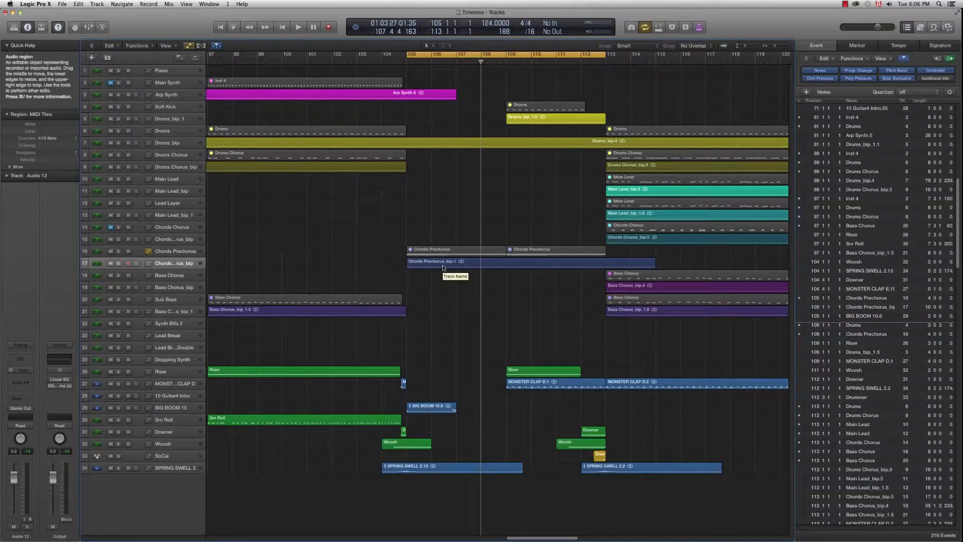
Turn off the cycle range and play the full arrangement from bar 109 through the buildup into the chorus at bar 113
{"action": "left_click", "coordinate": [505, 56]}
{"action": "left_click", "coordinate": [507, 63]}
{"action": "scroll", "coordinate": [501, 225], "scroll_direction": "down", "scroll_amount": 1}
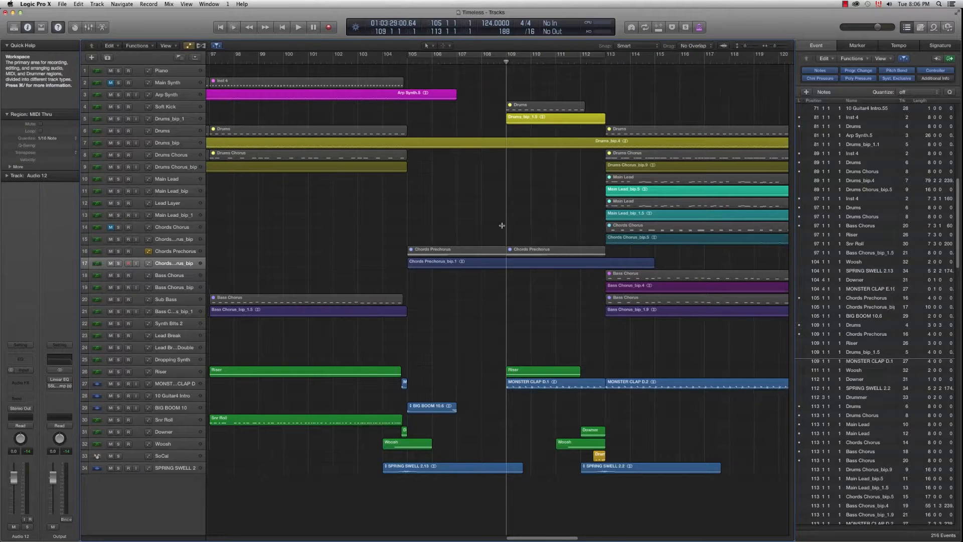
{"action": "scroll", "coordinate": [501, 226], "scroll_direction": "down", "scroll_amount": 3}
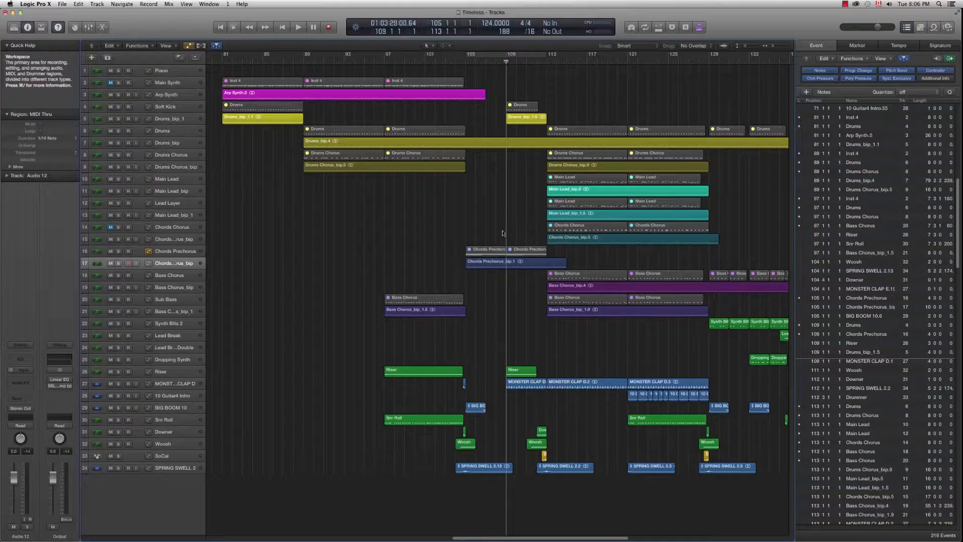
{"action": "key", "text": "space"}
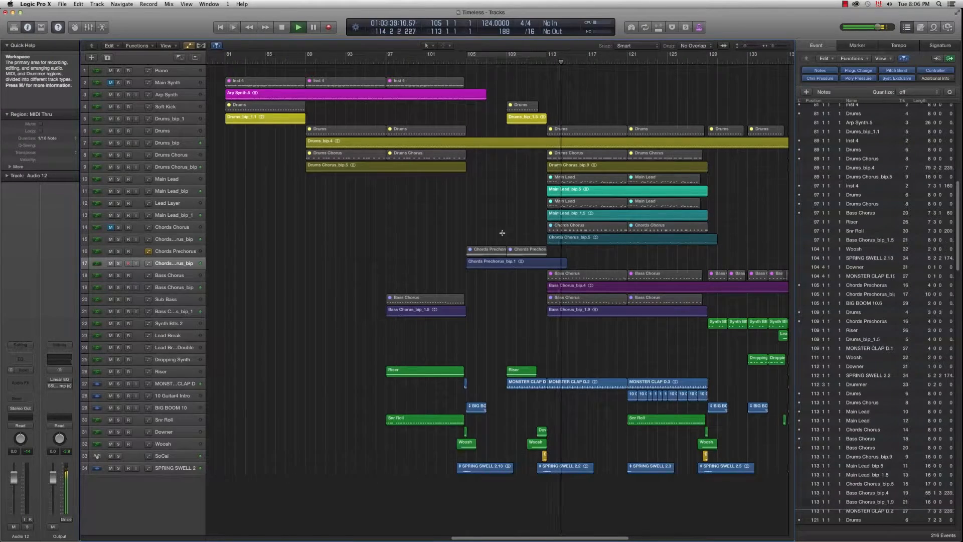
{"action": "key", "text": "super+Left"}
{"action": "key", "text": "super+Left"}
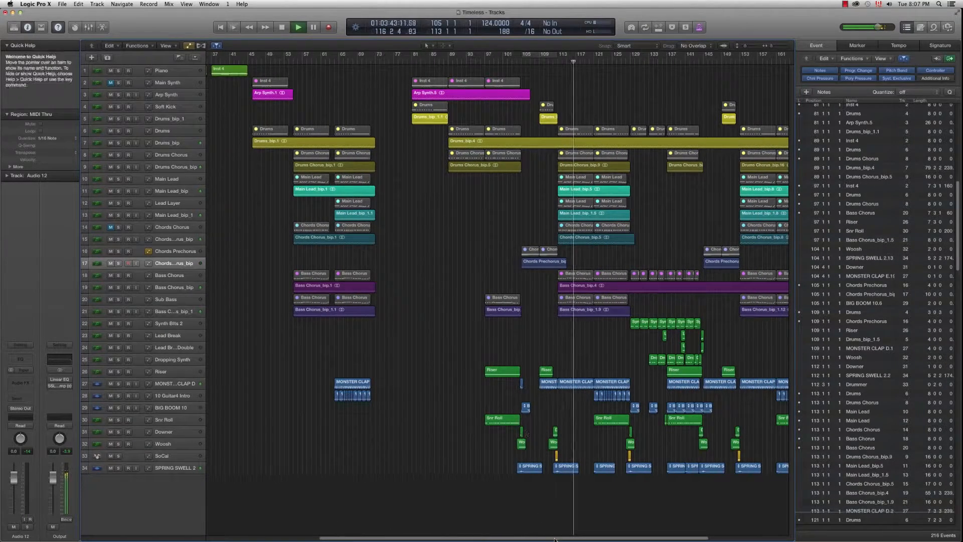
Stop playback in the chorus and play its second half from bar 121 to bar 129
{"action": "left_click_drag", "start_coordinate": [560, 538], "coordinate": [607, 538]}
{"action": "key", "text": "space"}
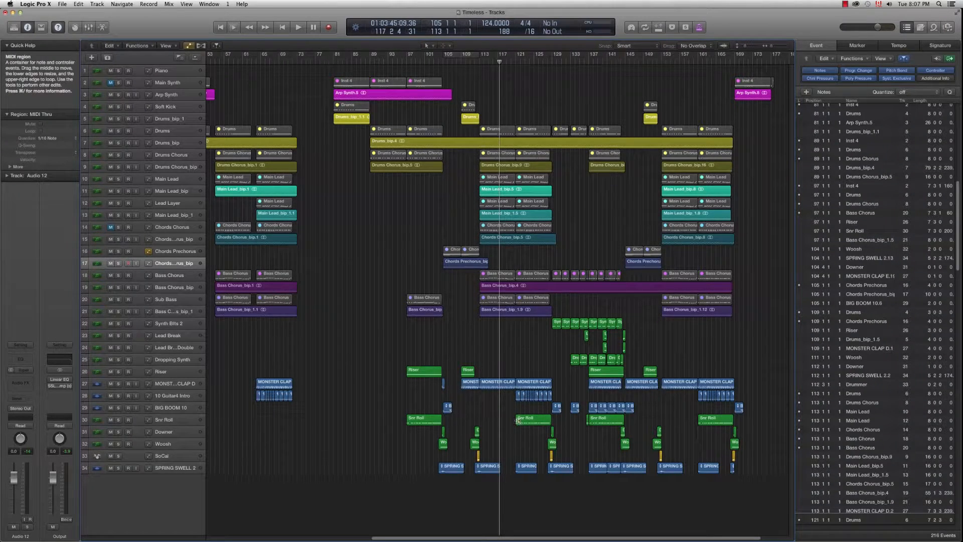
{"action": "left_click", "coordinate": [514, 62]}
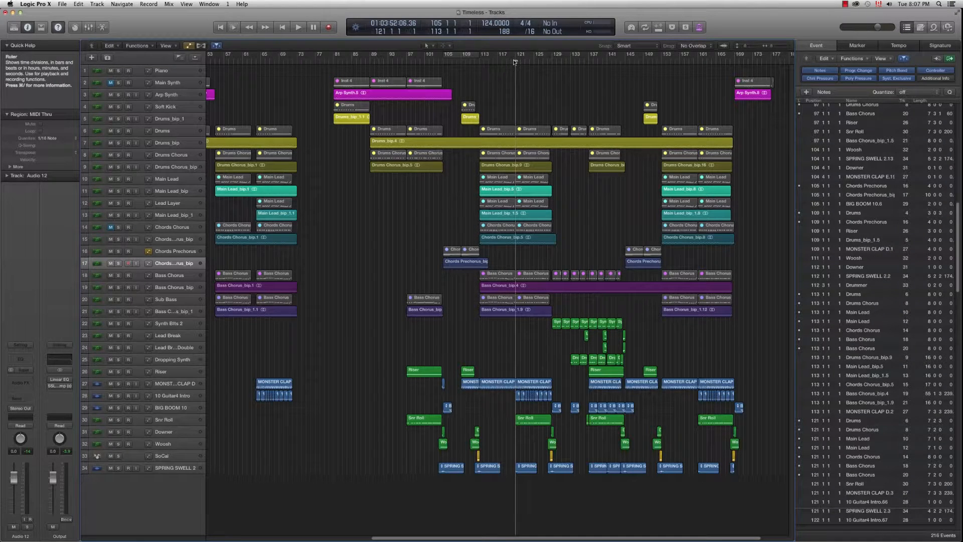
{"action": "key", "text": "space"}
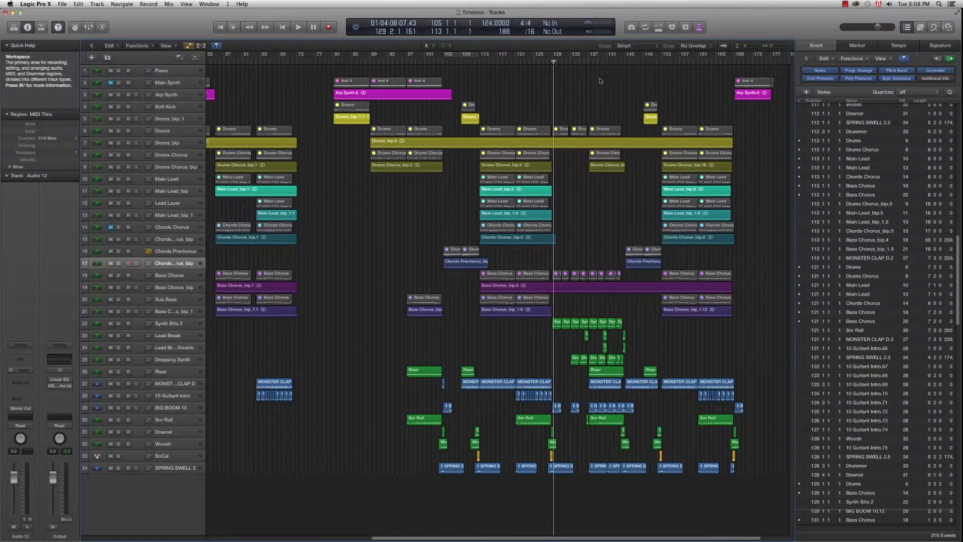
Set the cycle range to bars 129–145 and play the break section with the Synth Bits 2 and Dropping Synth parts
{"action": "left_click_drag", "start_coordinate": [553, 53], "coordinate": [625, 211]}
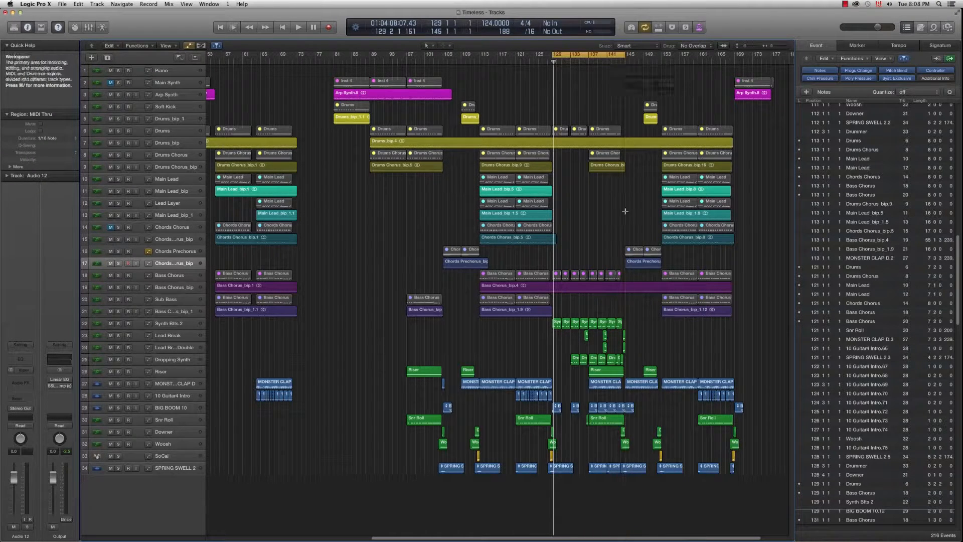
{"action": "key", "text": "super+Right"}
{"action": "key", "text": "super+Right"}
{"action": "key", "text": "super+Right"}
{"action": "key", "text": "super+Right"}
{"action": "key", "text": "super+Right"}
{"action": "key", "text": "super+Right"}
{"action": "key", "text": "super+Right"}
{"action": "key", "text": "super+Right"}
{"action": "key", "text": "super+Right"}
{"action": "key", "text": "super+Right"}
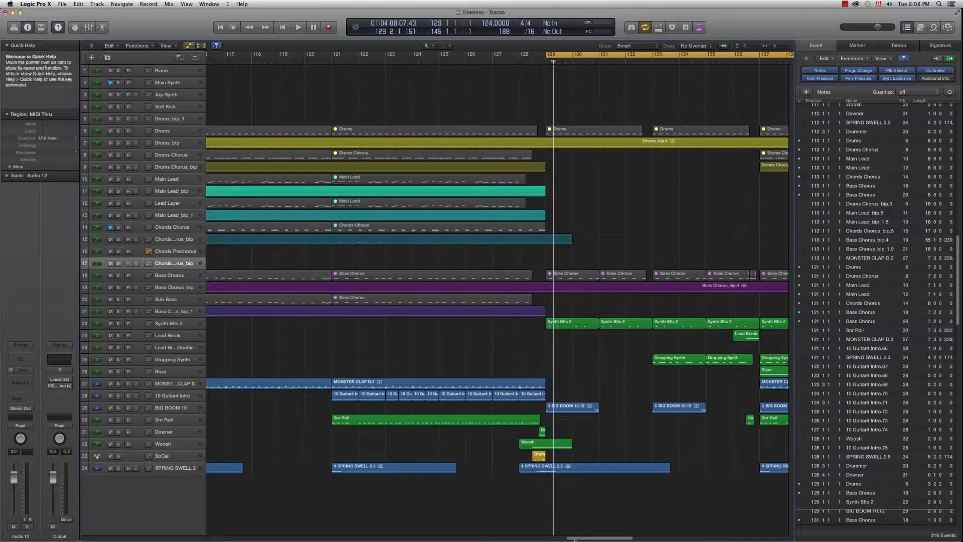
{"action": "scroll", "coordinate": [583, 537], "scroll_direction": "right", "scroll_amount": 10}
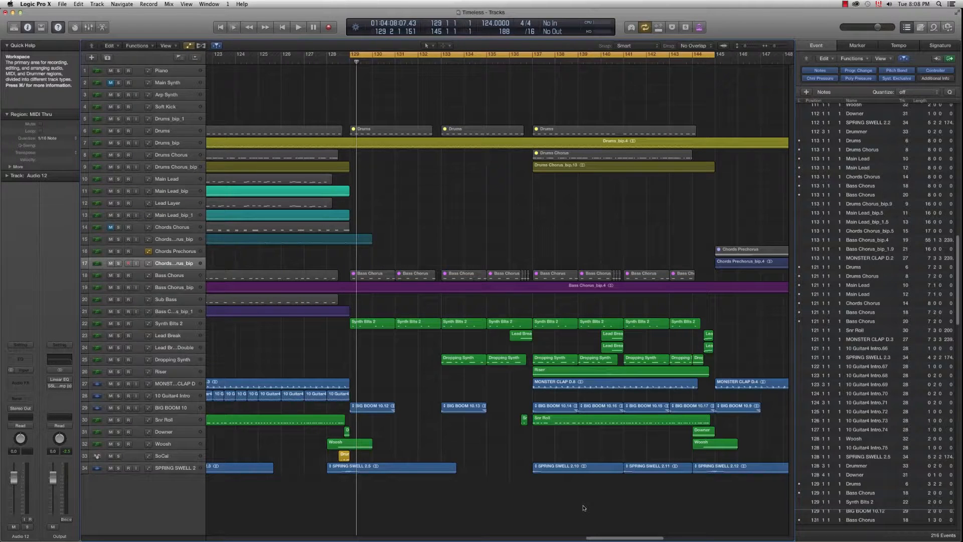
{"action": "key", "text": "space"}
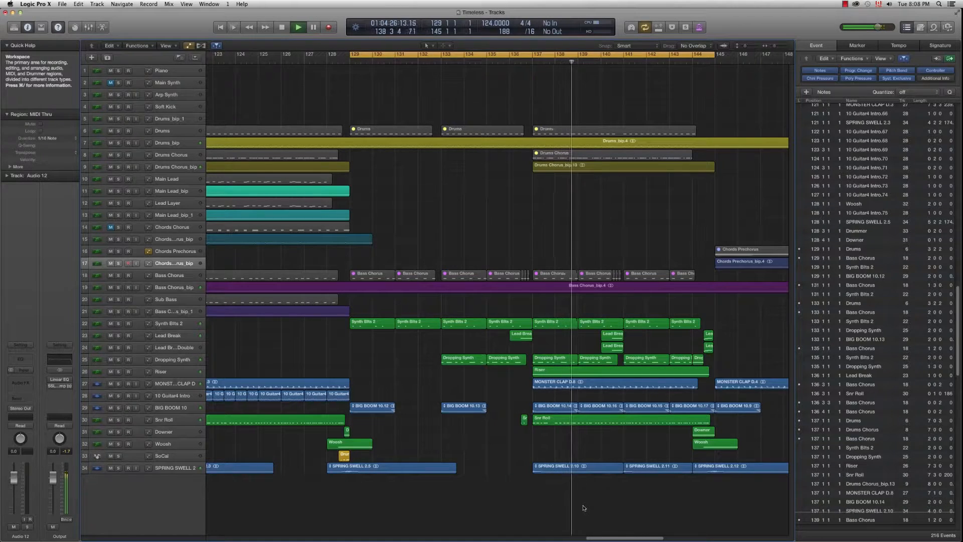
Turn off the cycle range during playback, let it run past bar 145 into the second prechorus, and stop in bar 147
{"action": "key", "text": "super+Left"}
{"action": "key", "text": "super+Left"}
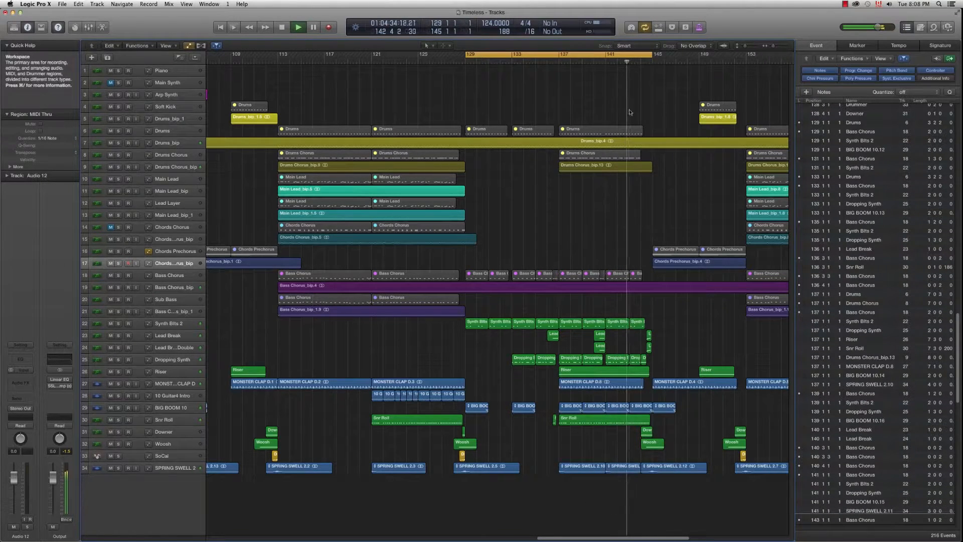
{"action": "key", "text": "c"}
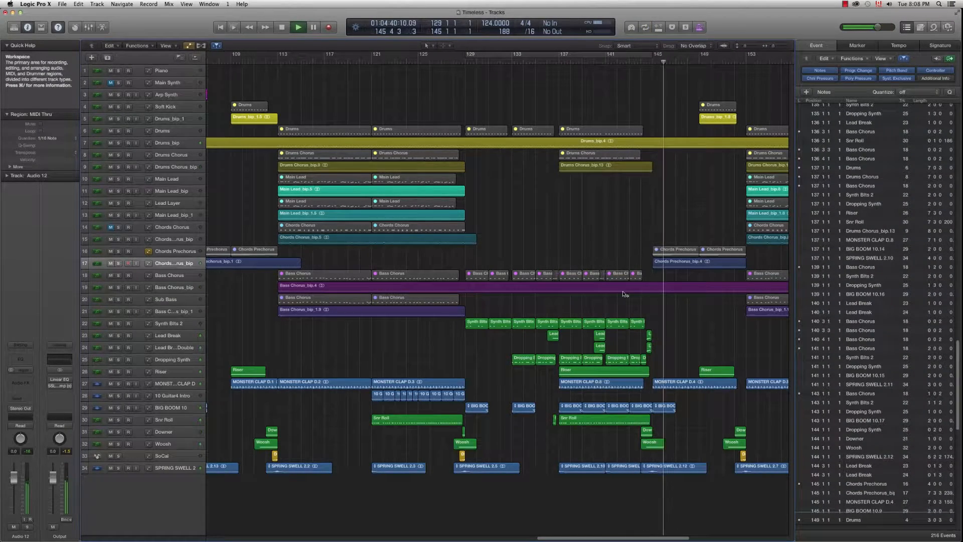
{"action": "key", "text": "super+Left"}
{"action": "key", "text": "super+Left"}
{"action": "key", "text": "super+Left"}
{"action": "key", "text": "super+Left"}
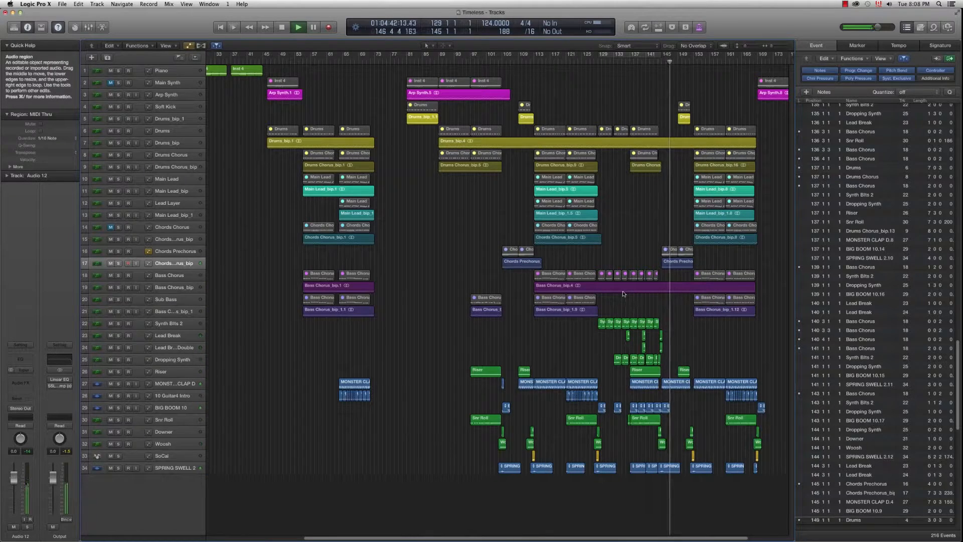
{"action": "key", "text": "space"}
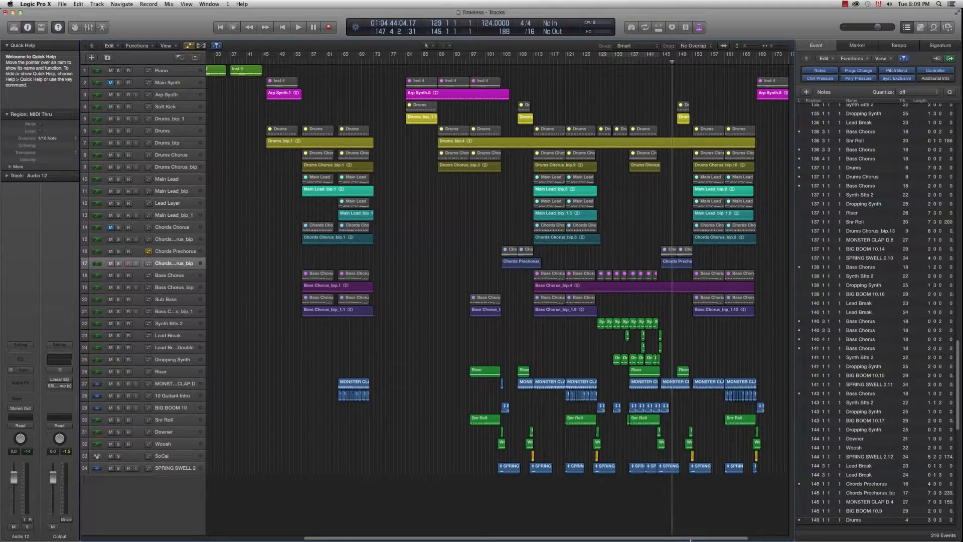
Place the playhead at bar 168 and play the end of the last chorus into the Arp Synth outro, stopping in bar 173
{"action": "scroll", "coordinate": [702, 210], "scroll_direction": "right", "scroll_amount": 3}
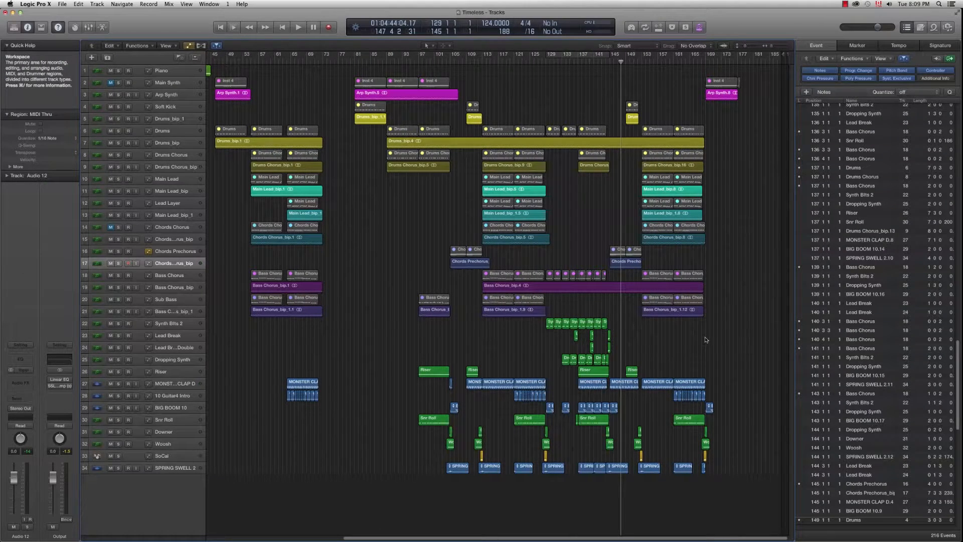
{"action": "left_click", "coordinate": [702, 59]}
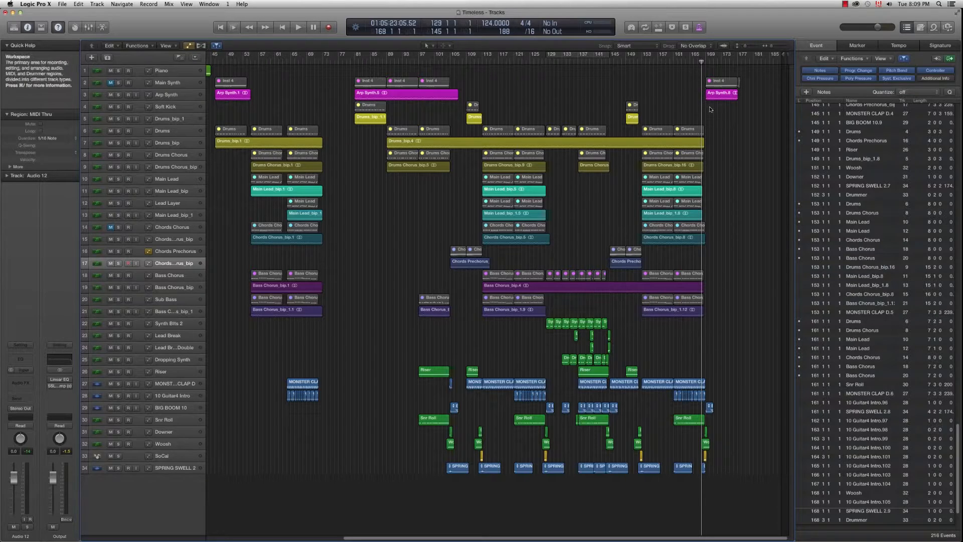
{"action": "key", "text": "space"}
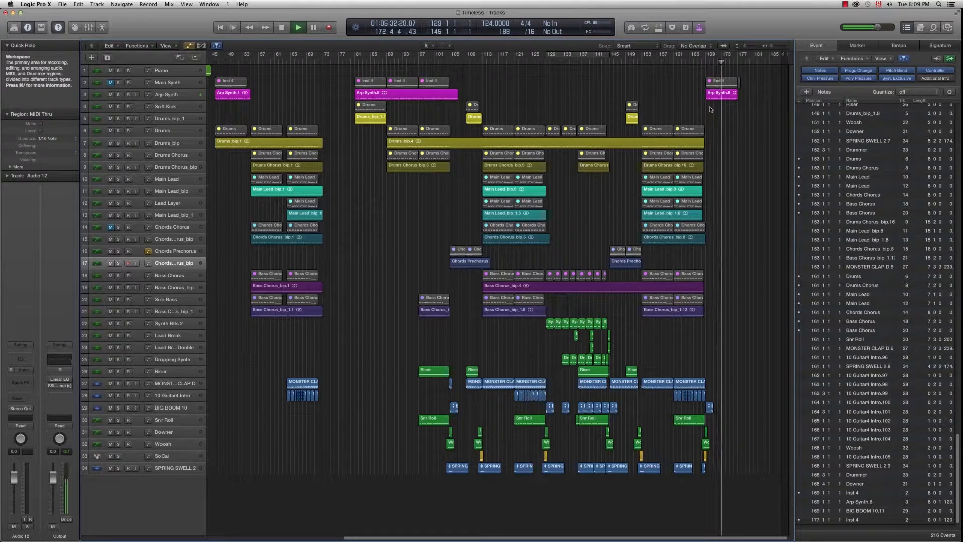
{"action": "key", "text": "space"}
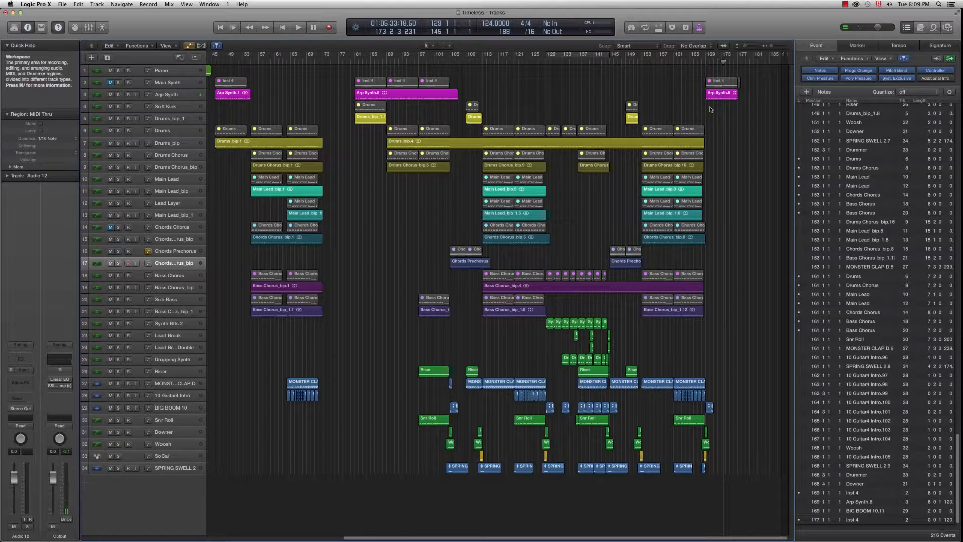